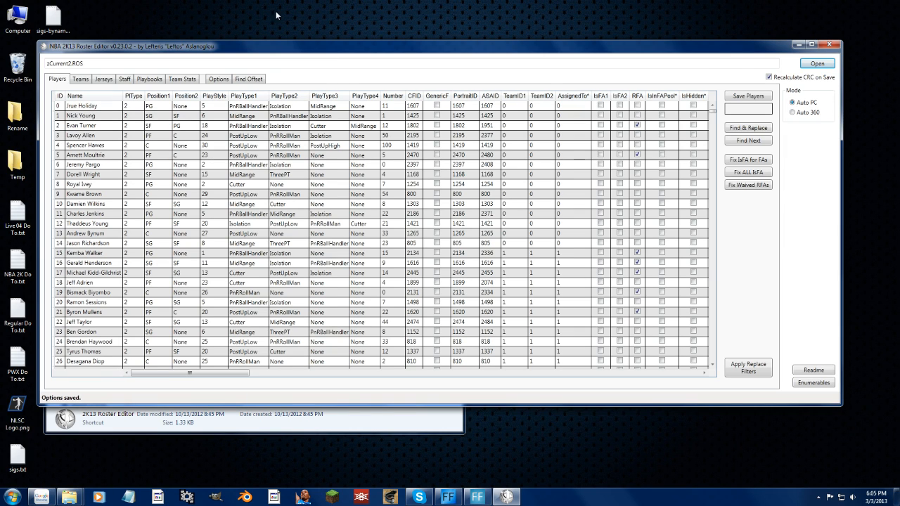
Show the jerseys table and look through the Art choices of the Bucks home practice jersey in row 4
left_click(100, 81)
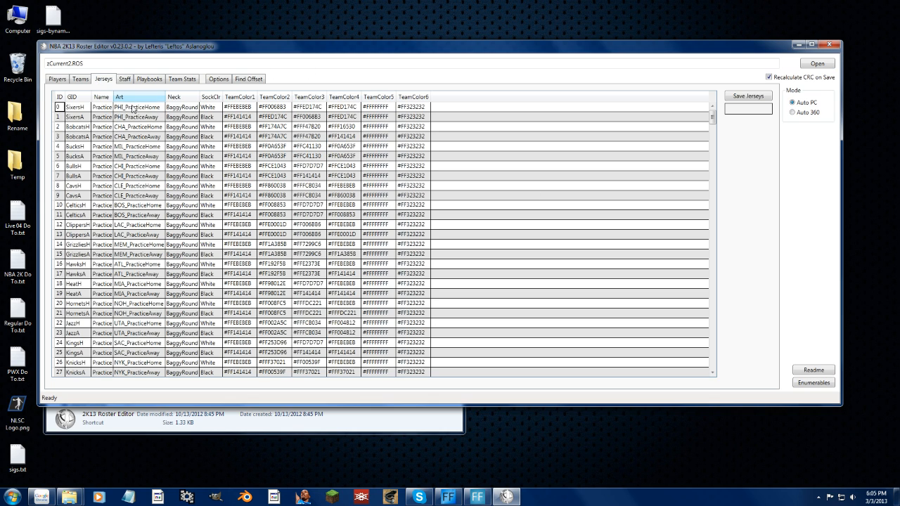
left_click(137, 167)
left_click(133, 198)
left_click(143, 146)
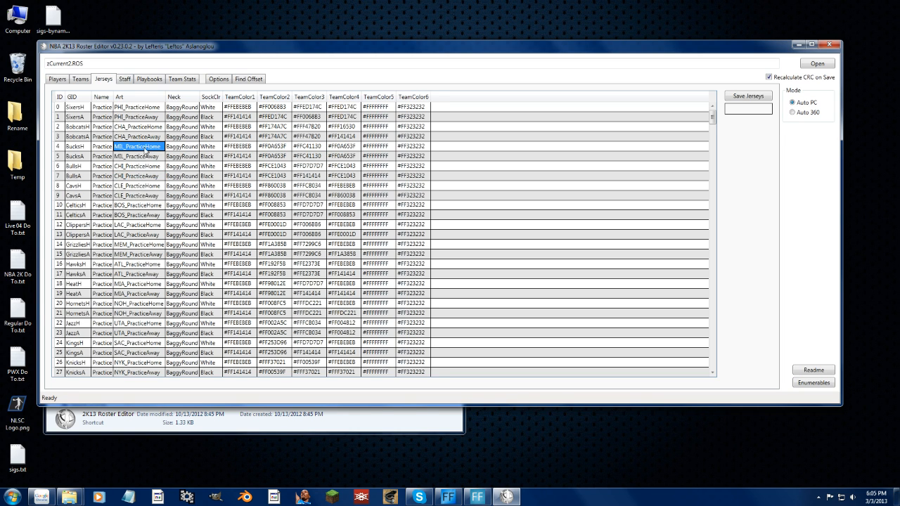
left_click(145, 150)
left_click(145, 149)
left_click_drag(177, 170, 194, 159)
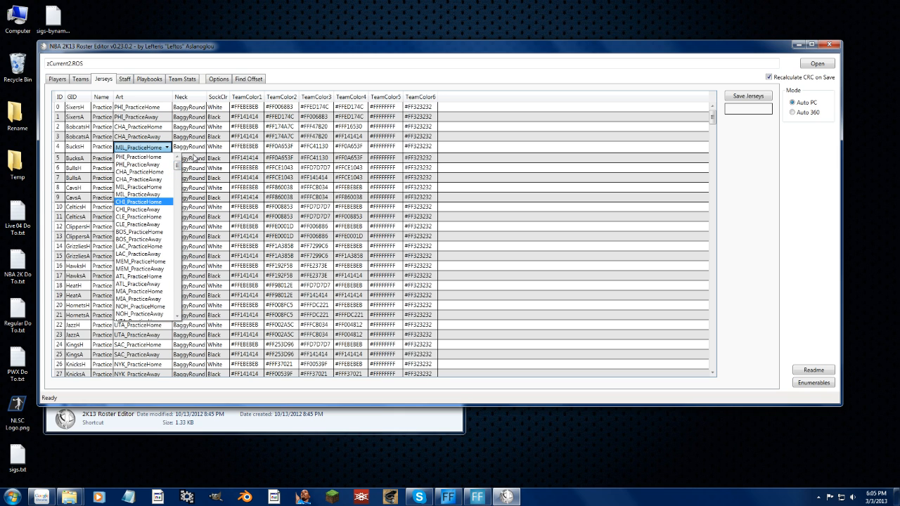
left_click(200, 159)
Set the Art of the Celtics Home jersey in row 115 to BOS_PracticeHome
left_click_drag(712, 117, 713, 167)
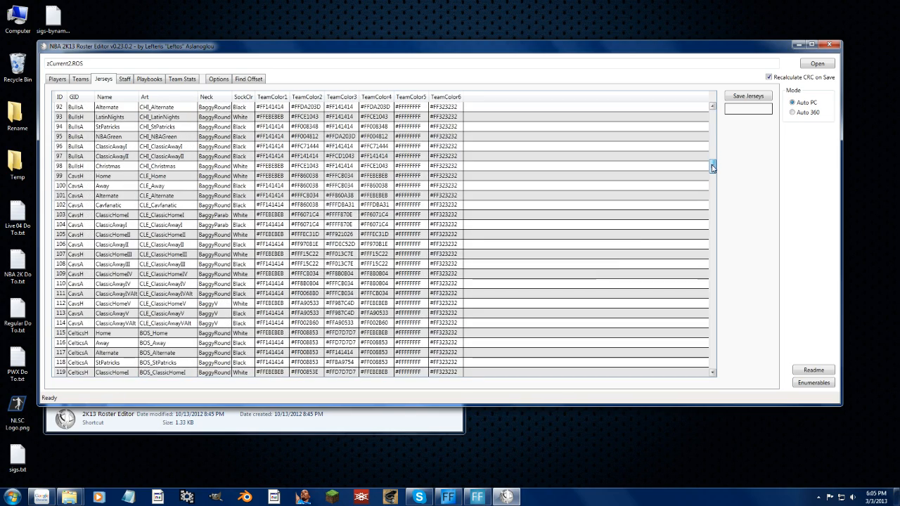
left_click(119, 334)
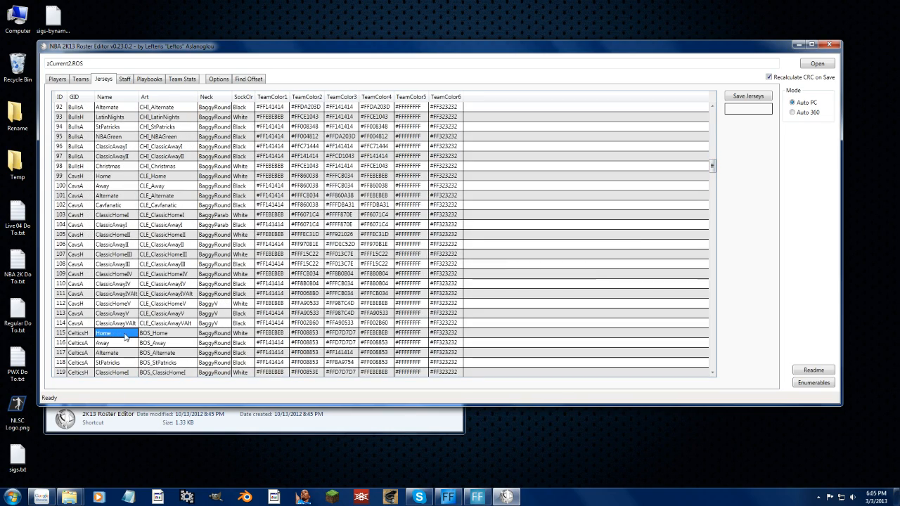
left_click(158, 334)
left_click(178, 339)
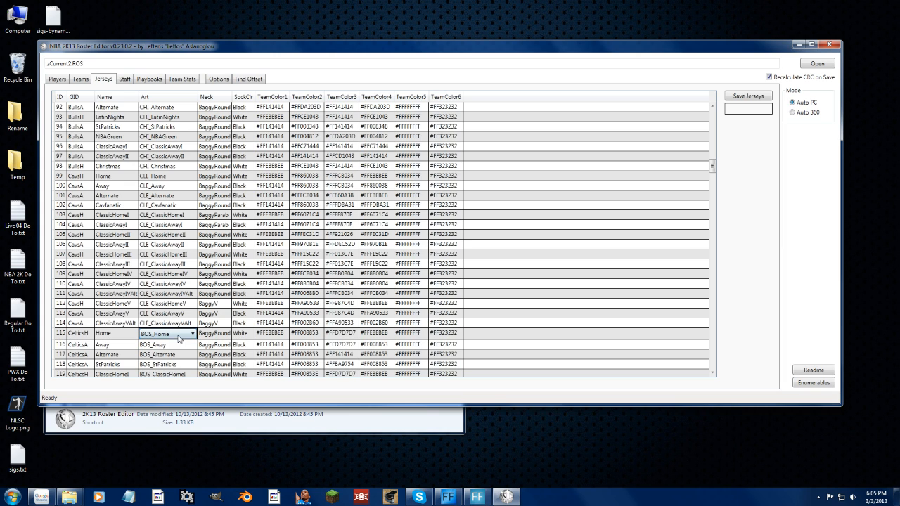
left_click(190, 335)
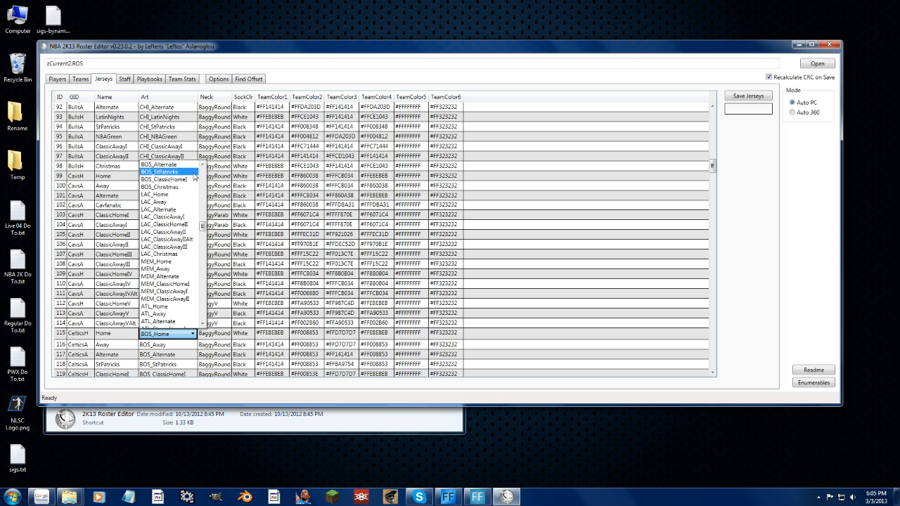
left_click(203, 165)
left_click(202, 166)
left_click(202, 165)
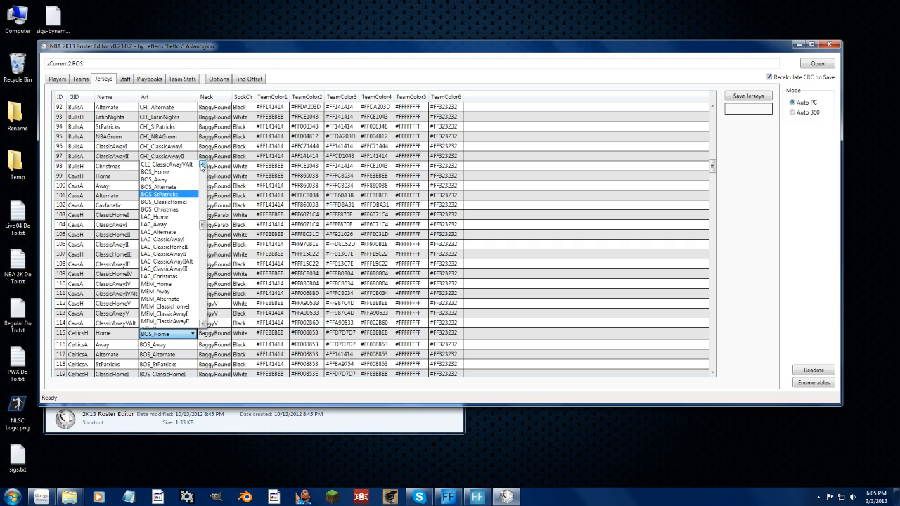
left_click(202, 165)
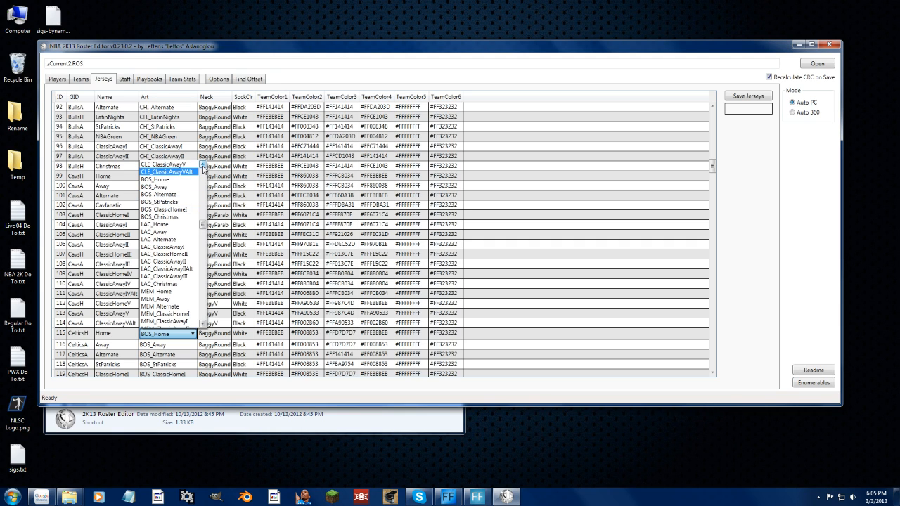
left_click(202, 165)
left_click(203, 165)
left_click(203, 166)
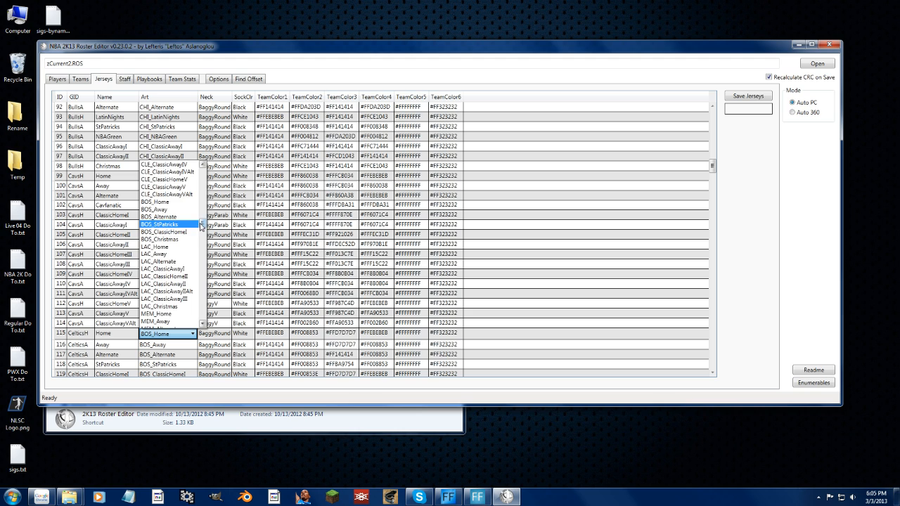
left_click_drag(202, 225, 208, 169)
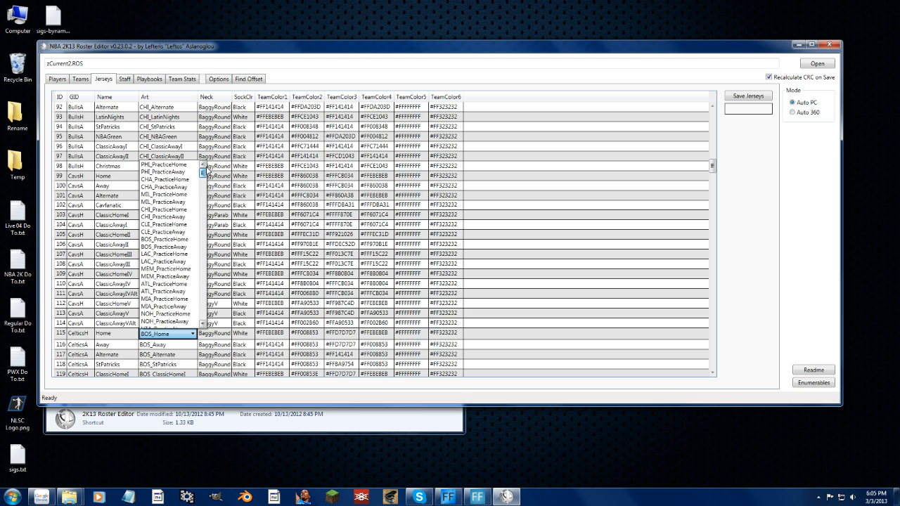
left_click(186, 240)
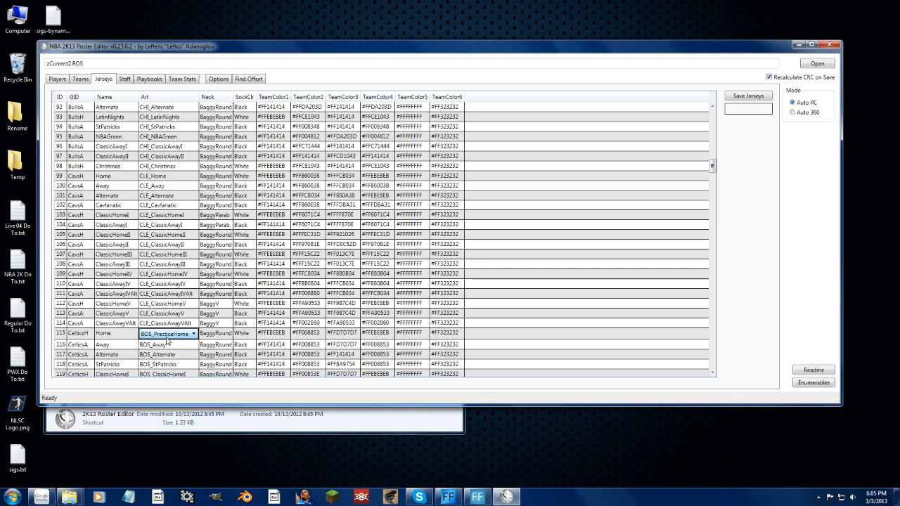
left_click(171, 324)
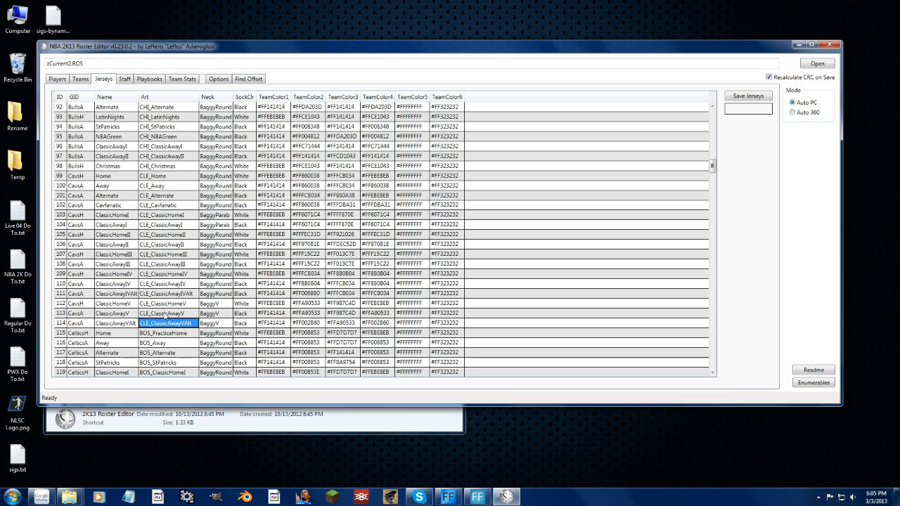
left_click(177, 308)
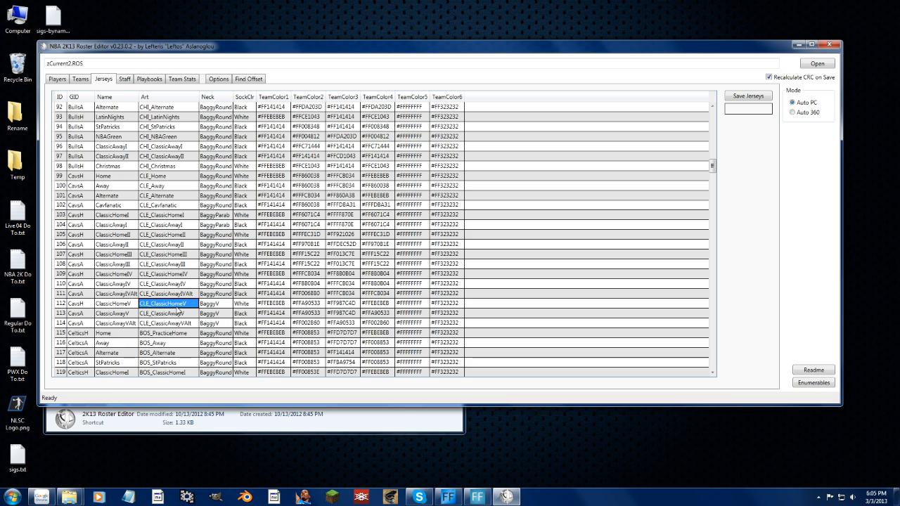
Set the GID of the Cavaliers ClassicHomeIV jersey in row 109 to CelticsH
left_click(78, 274)
left_click(86, 278)
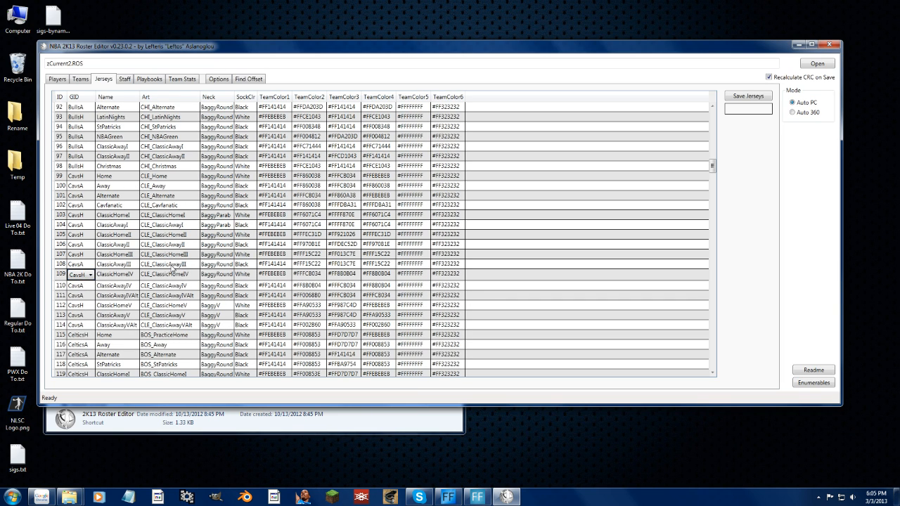
left_click(89, 276)
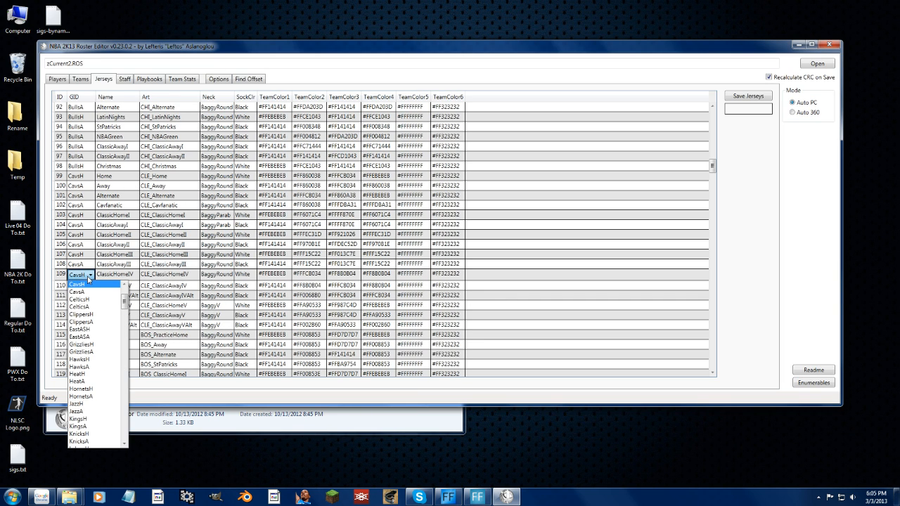
left_click(87, 299)
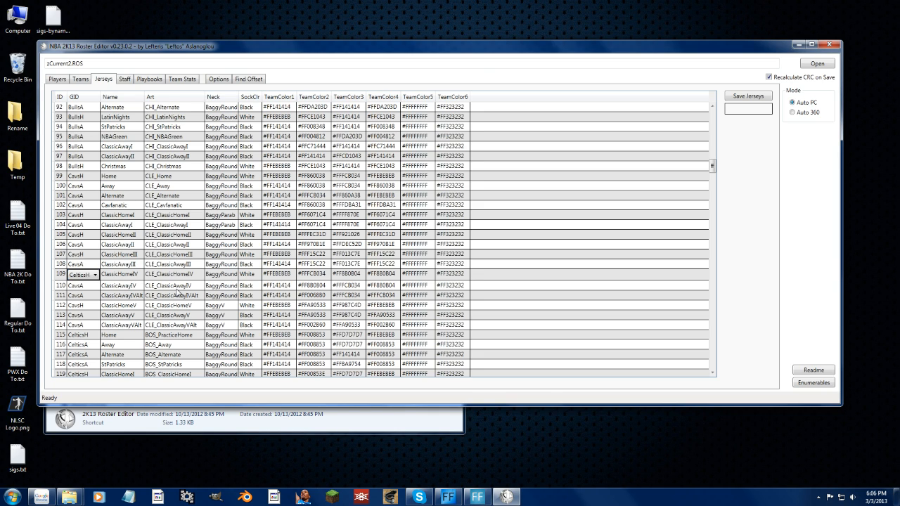
left_click(150, 307)
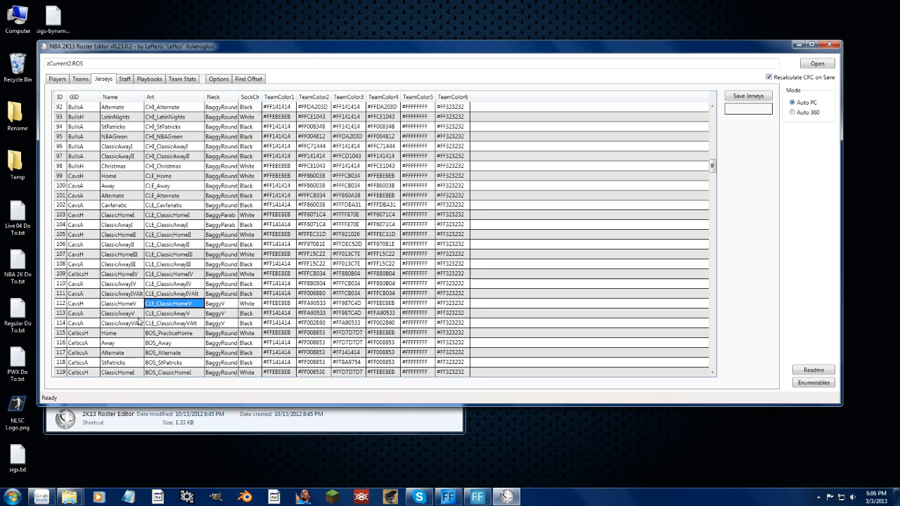
left_click(133, 323)
left_click(95, 326)
left_click(89, 336)
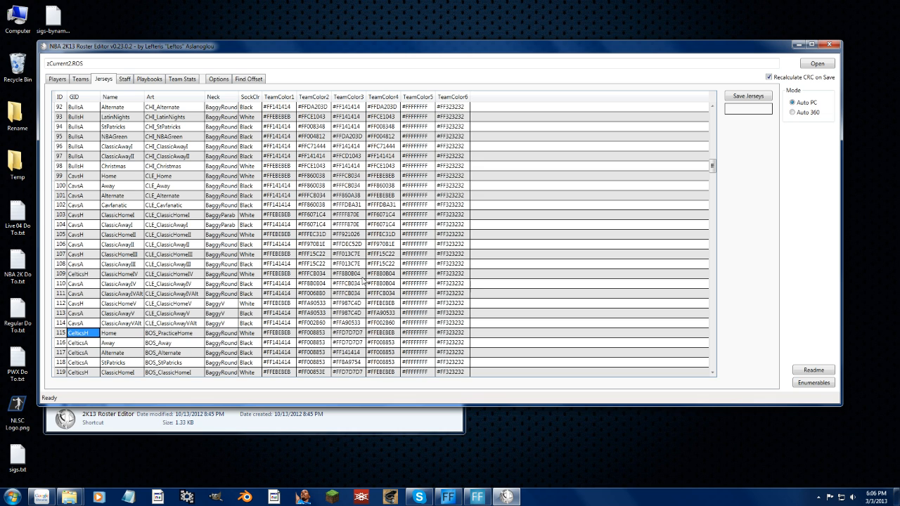
Switch to the NLSC forum in Chrome and open the topic "NBA 2K13 File Structures & Team IDs"
left_click(799, 44)
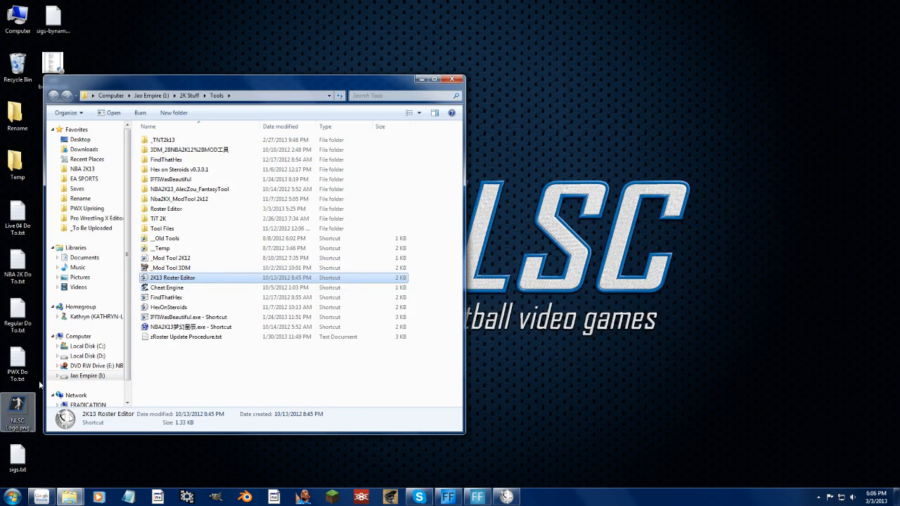
left_click(42, 496)
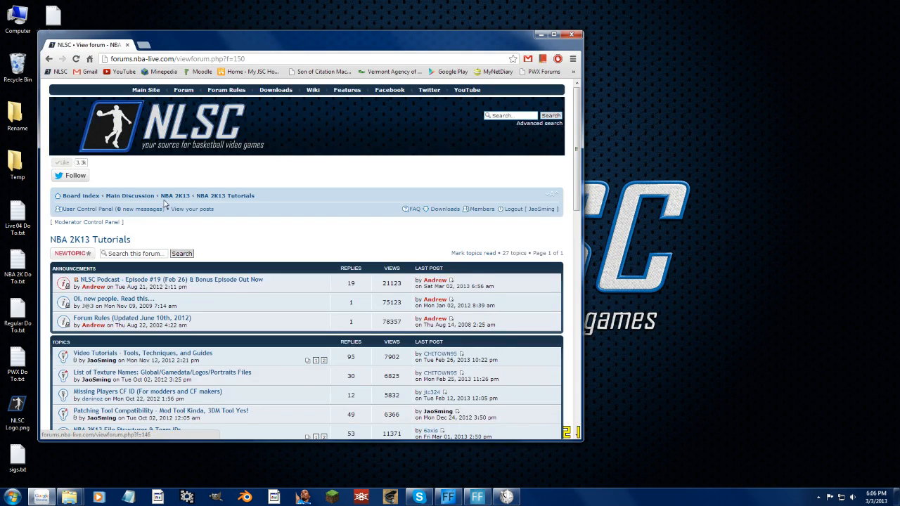
scroll(166, 204, "down", 4)
scroll(166, 204, "down", 1)
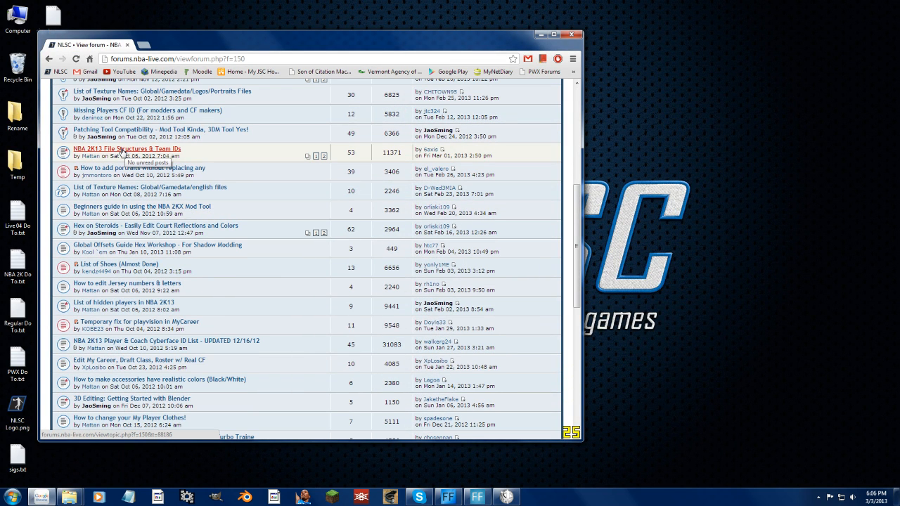
left_click(121, 152)
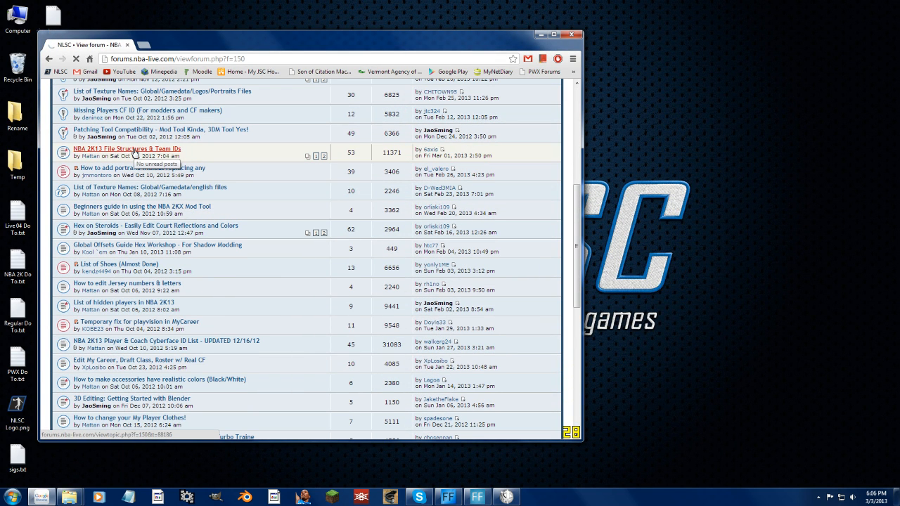
middle_click(133, 153)
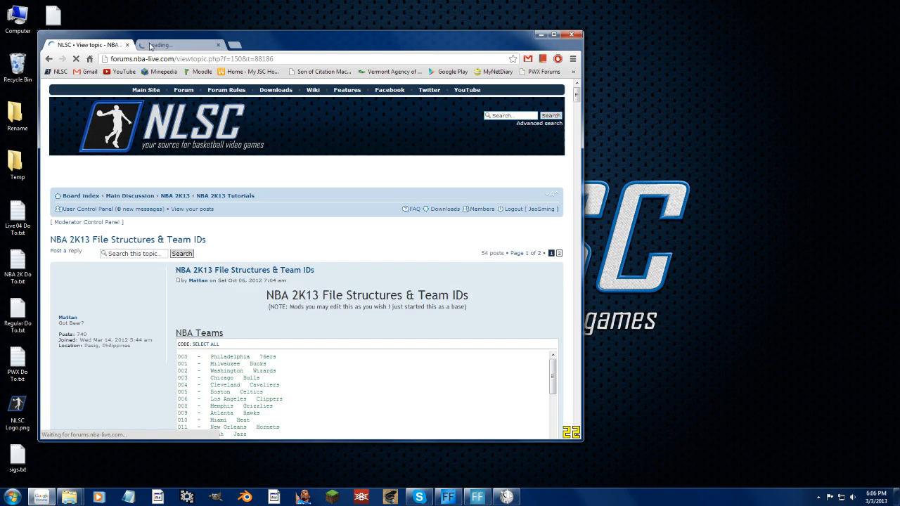
middle_click(171, 47)
Look up the Celtics entry in the topic's Practice Uniforms list
scroll(149, 233, "down", 10)
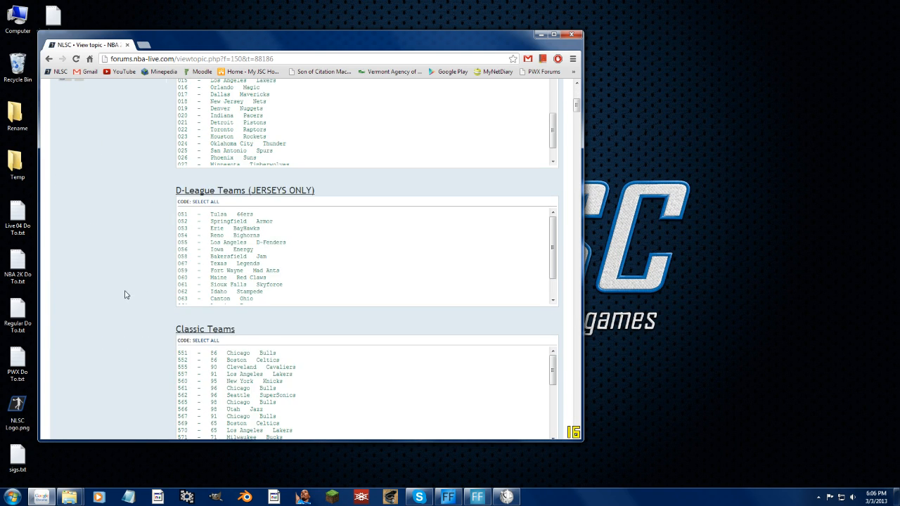
scroll(149, 232, "down", 5)
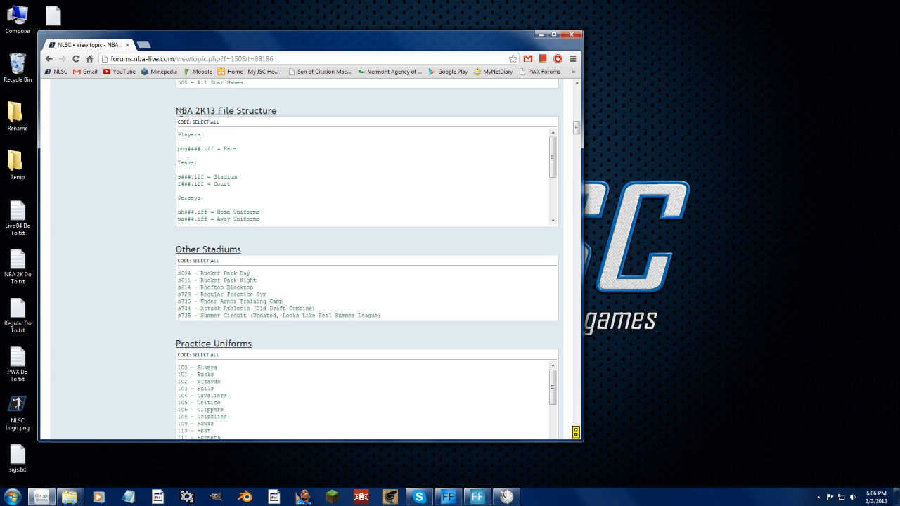
scroll(247, 168, "down", 3)
scroll(120, 187, "down", 2)
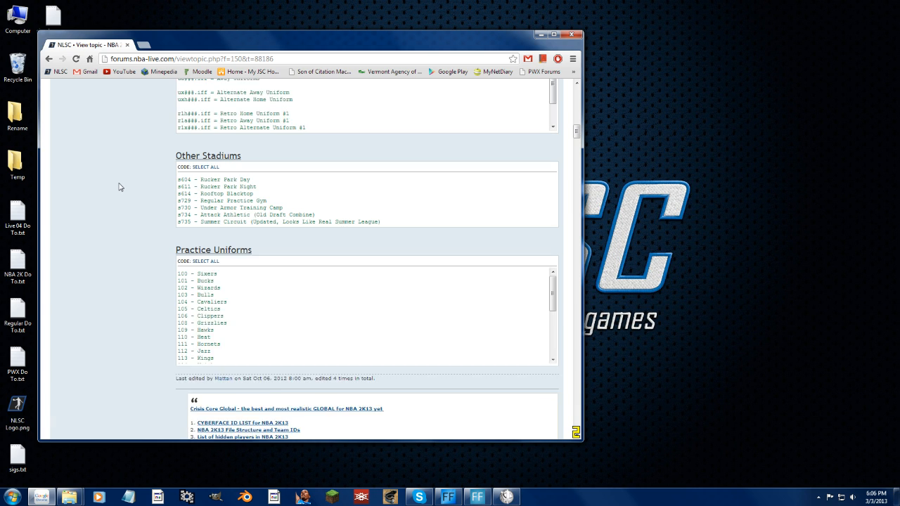
left_click_drag(177, 203, 267, 204)
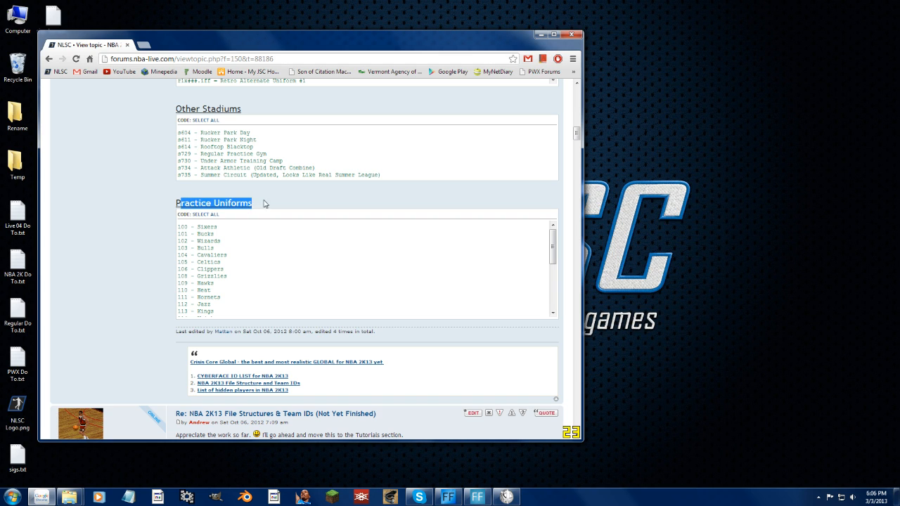
left_click(204, 270)
left_click_drag(224, 262, 180, 258)
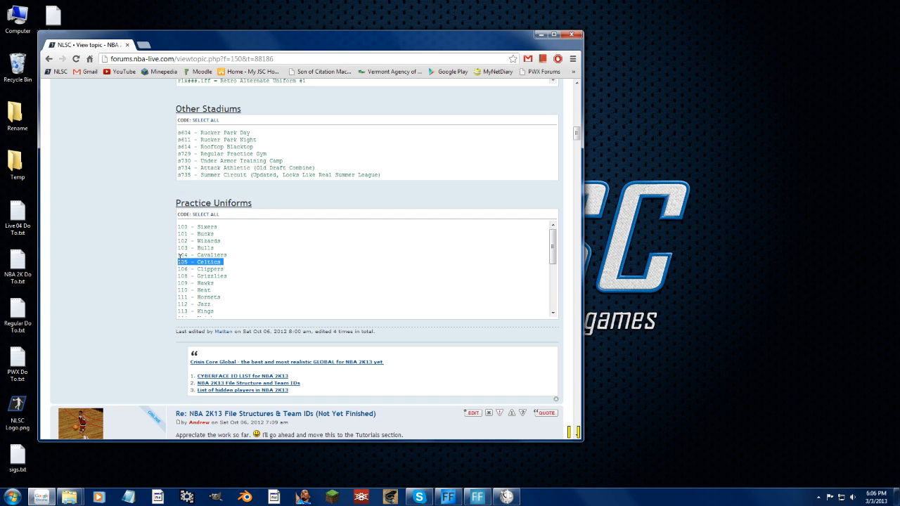
left_click(180, 258)
Look up the home uniform file name pattern in the NBA 2K13 File Structure list
scroll(56, 252, "up", 3)
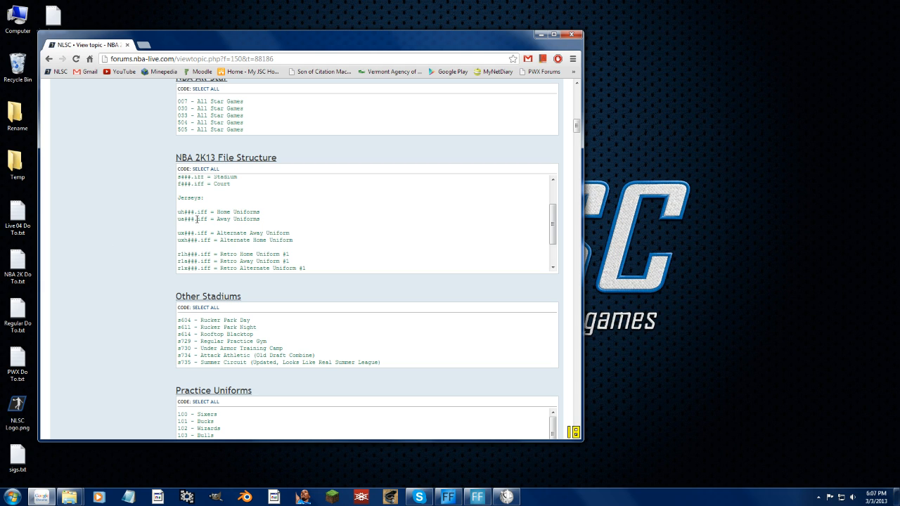
triple_click(180, 214)
left_click(179, 216)
Open the roster file zCurrent2.ROS from the NBA 2K13 Saves folder in Hex Workshop
right_click(69, 497)
left_click(40, 352)
scroll(232, 261, "down", 10)
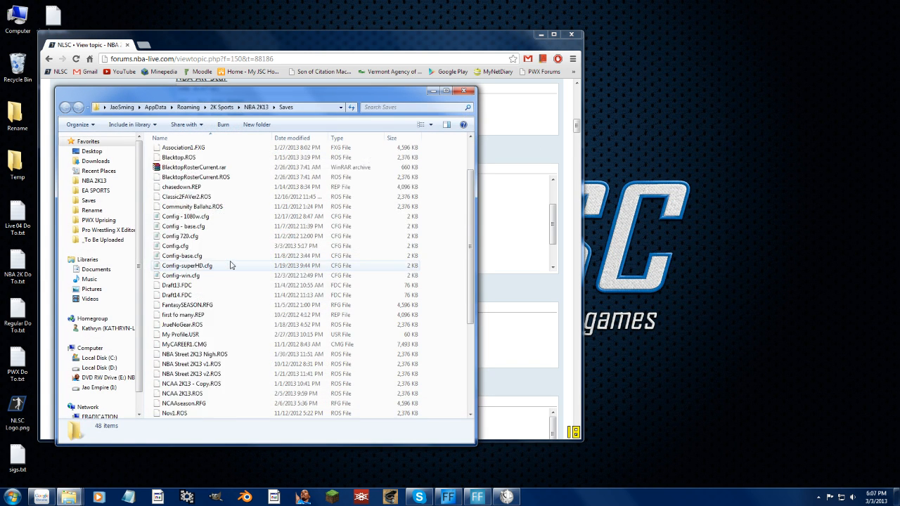
right_click(188, 414)
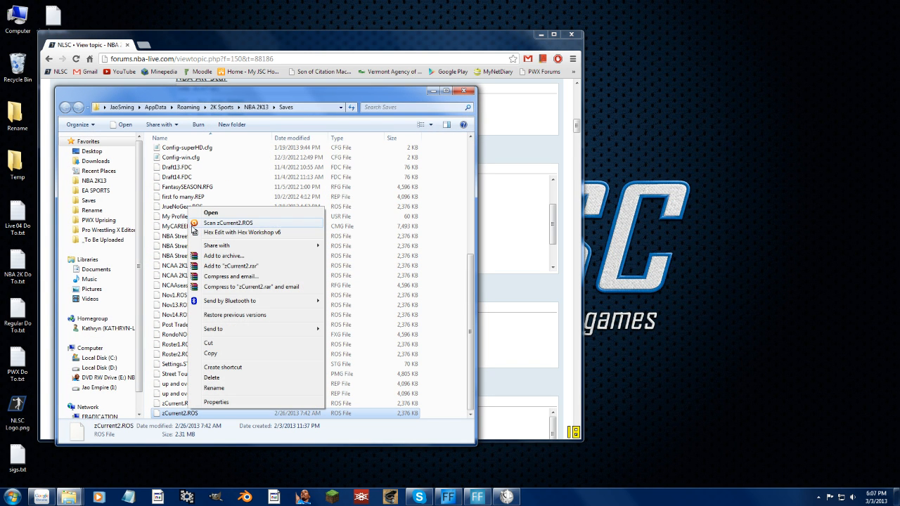
left_click(223, 234)
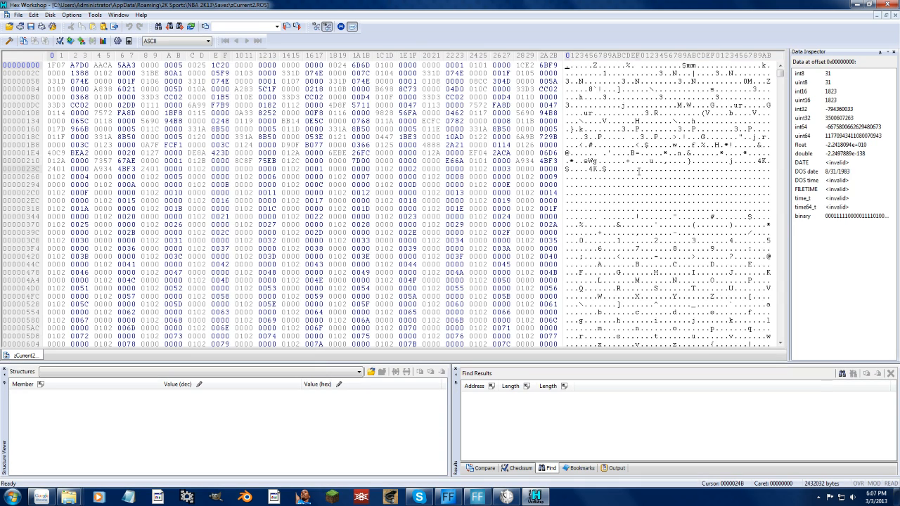
Find all instances of the text string "uh105" in the roster file
key("ctrl+f")
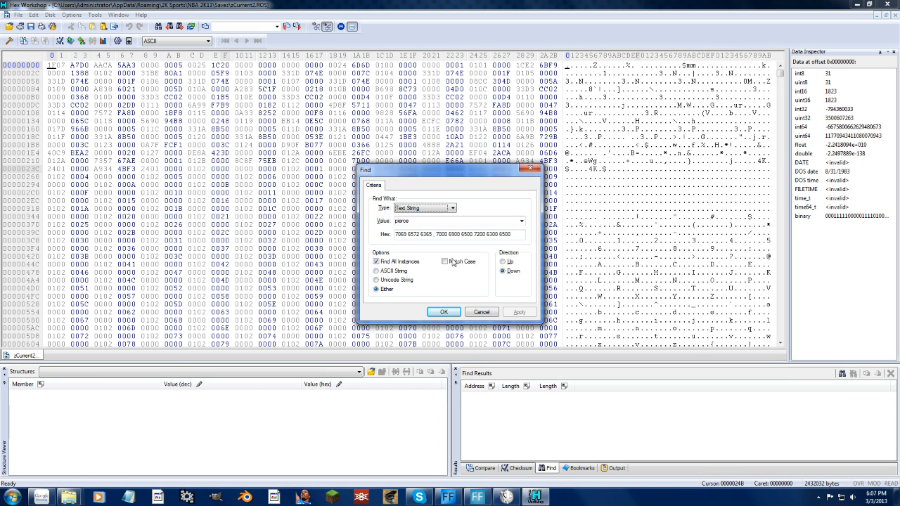
key("Tab")
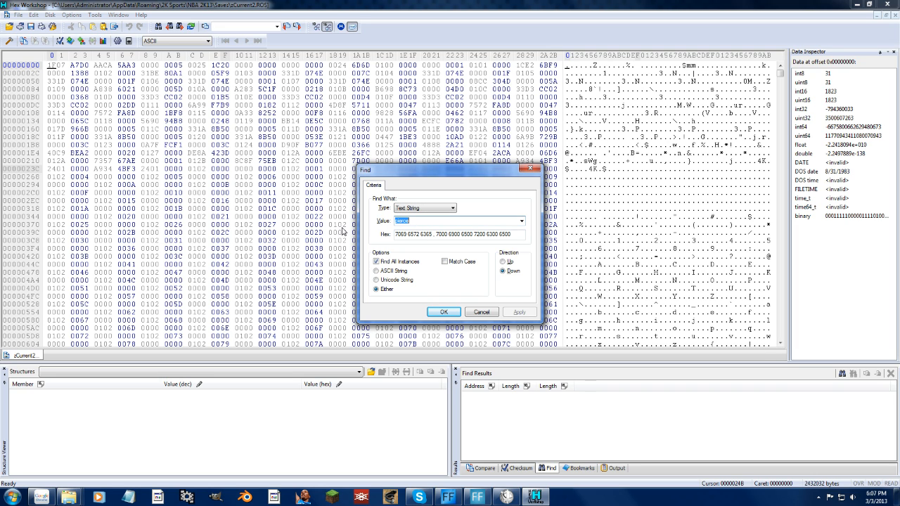
type("uh105")
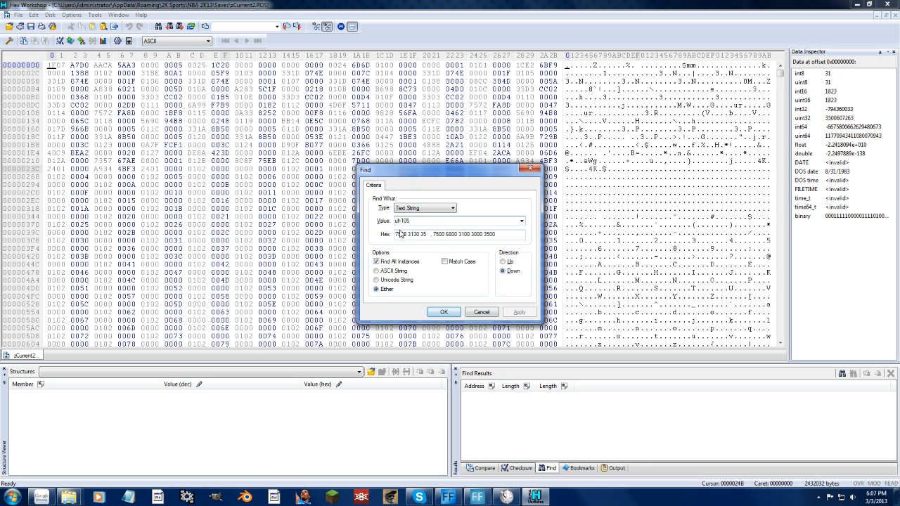
left_click(442, 310)
left_click(698, 64)
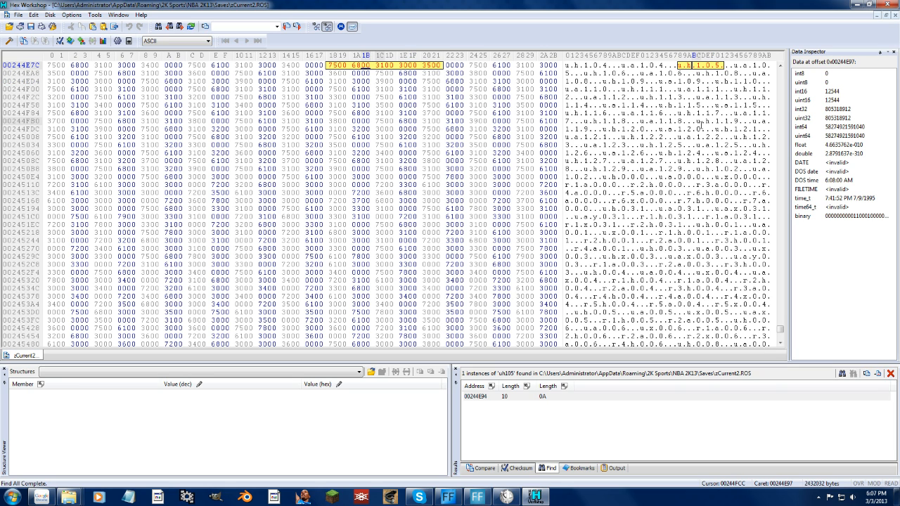
Switch to the NBA 2K13 game folder in Windows Explorer and search it for *005*
right_click(68, 497)
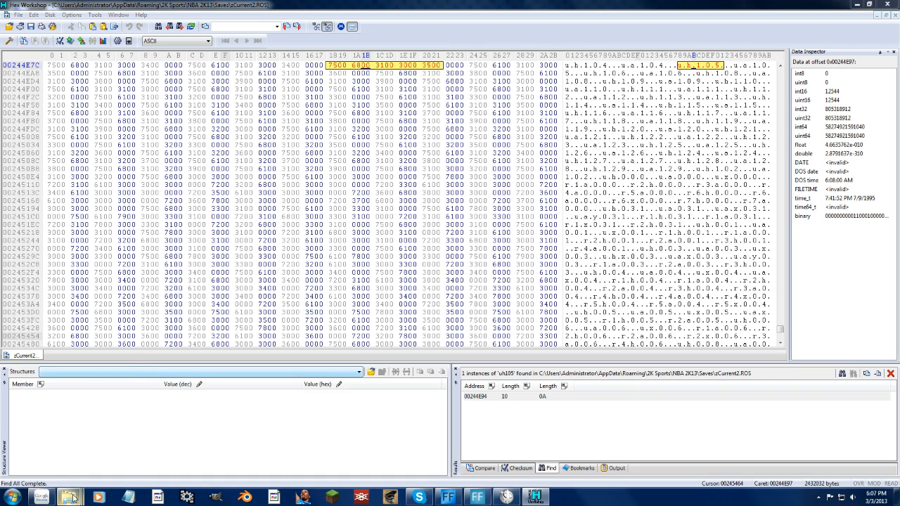
left_click(39, 335)
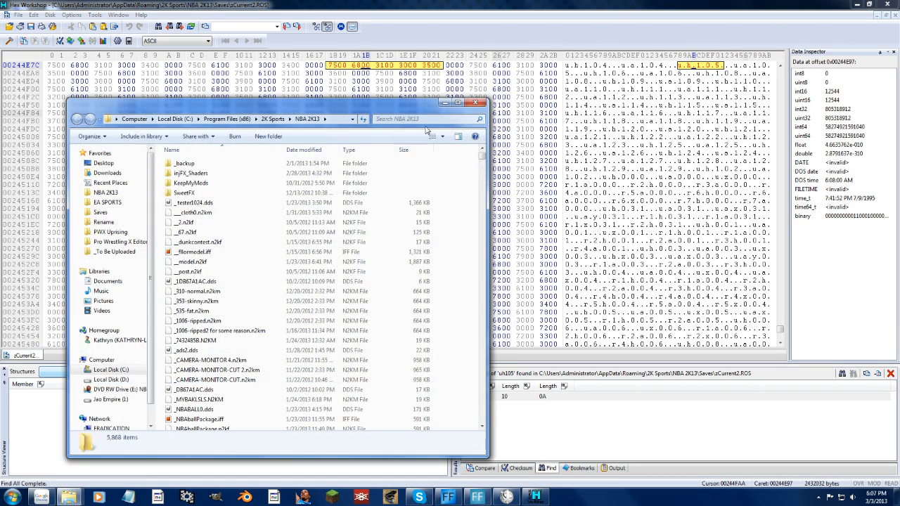
left_click(378, 120)
left_click(190, 272)
scroll(176, 313, "down", 20)
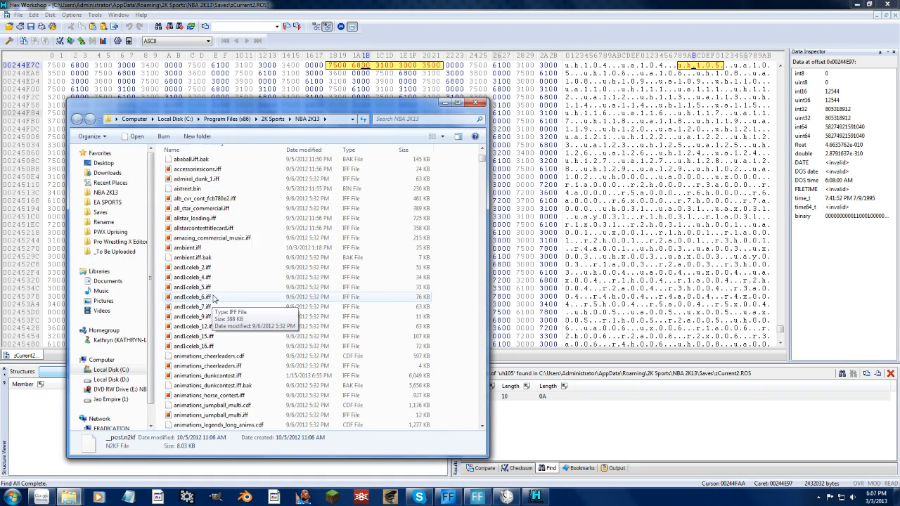
left_click(423, 120)
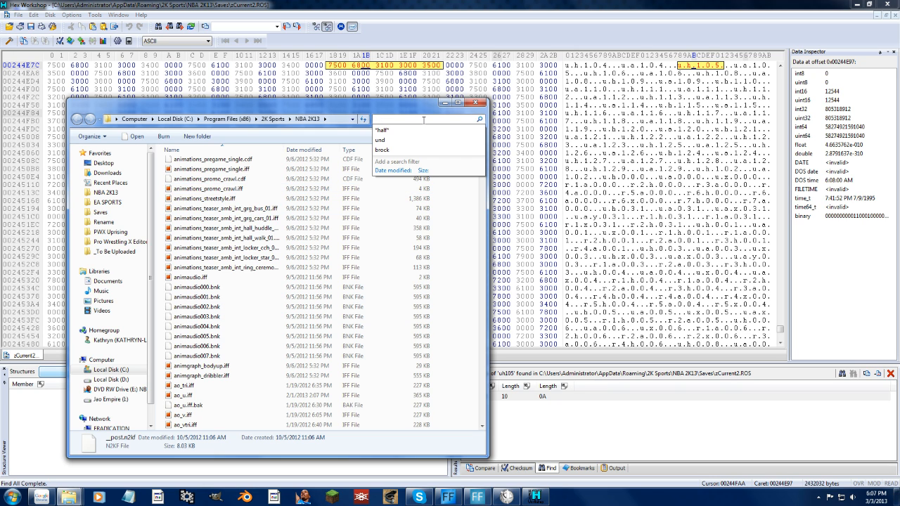
type("*005*")
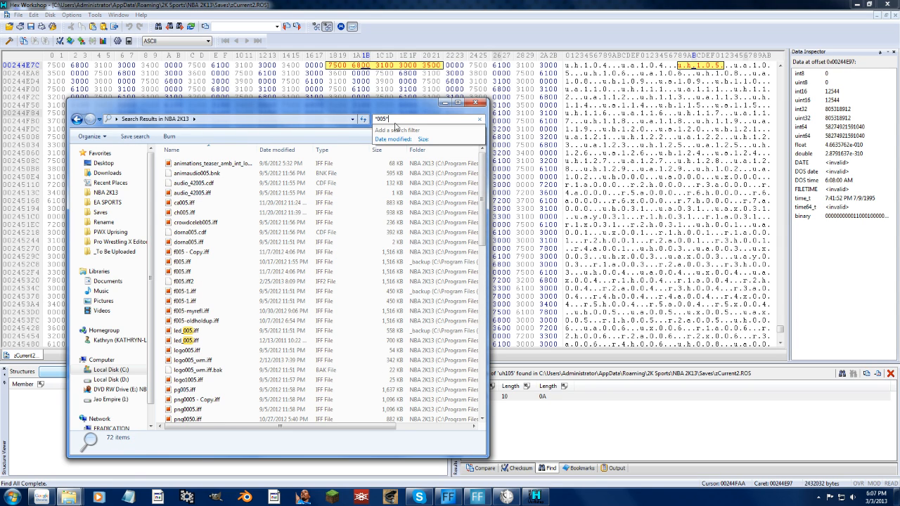
Switch to the forum topic in Chrome and look up the Boston Celtics ID in the NBA Teams list
right_click(132, 499)
left_click(69, 498)
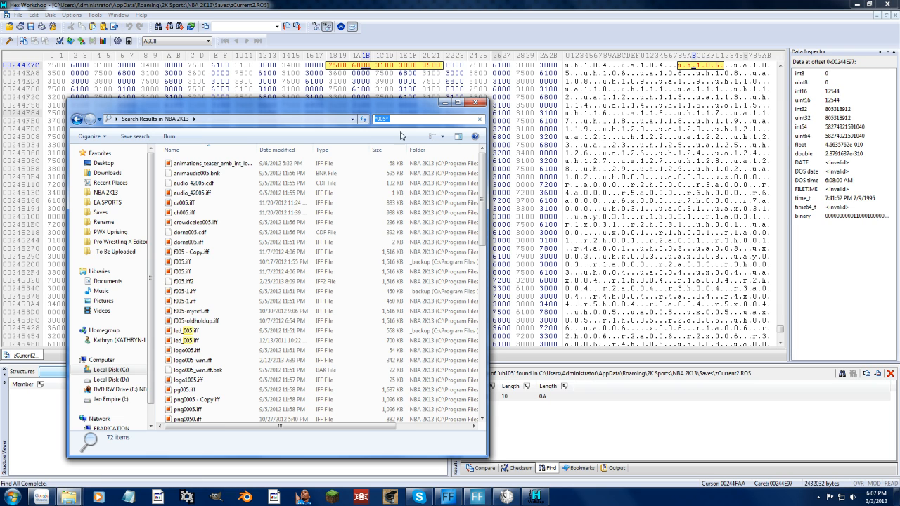
left_click(41, 498)
scroll(107, 174, "up", 2)
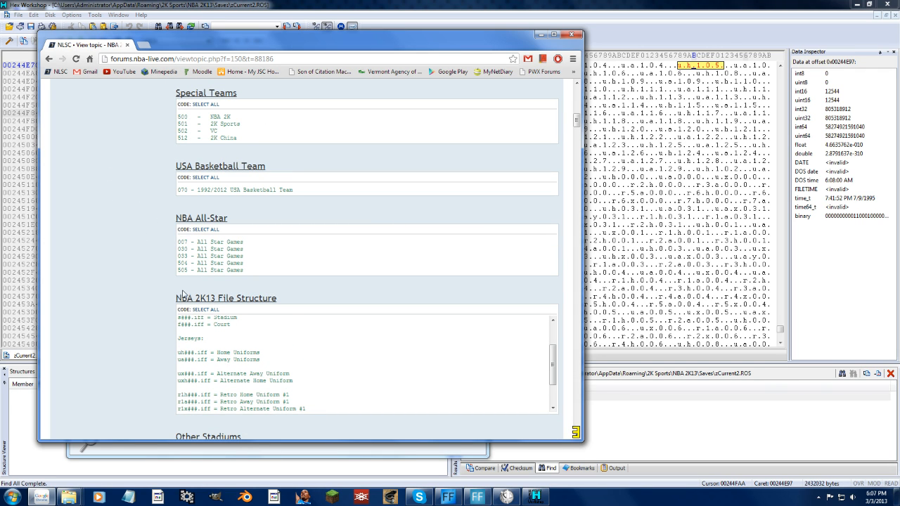
scroll(162, 299, "up", 3)
scroll(141, 295, "up", 2)
scroll(164, 274, "up", 2)
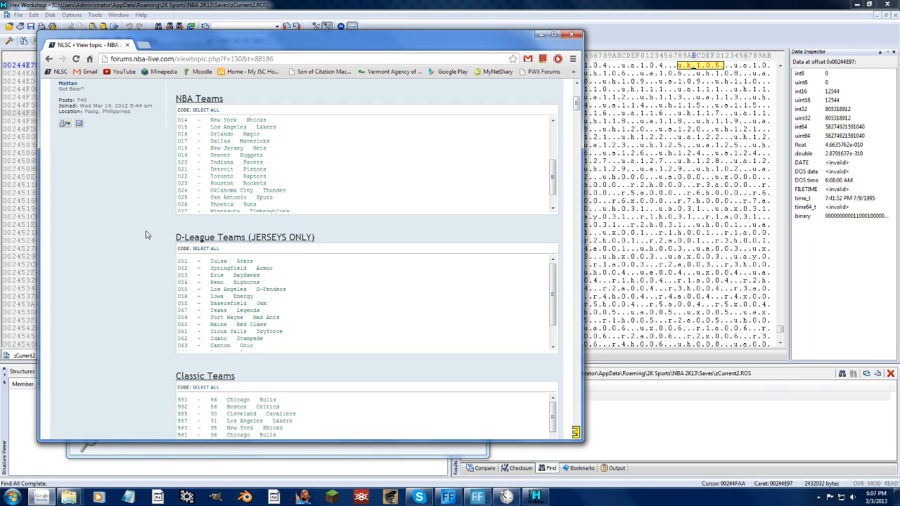
scroll(211, 281, "down", 2)
scroll(218, 288, "up", 3)
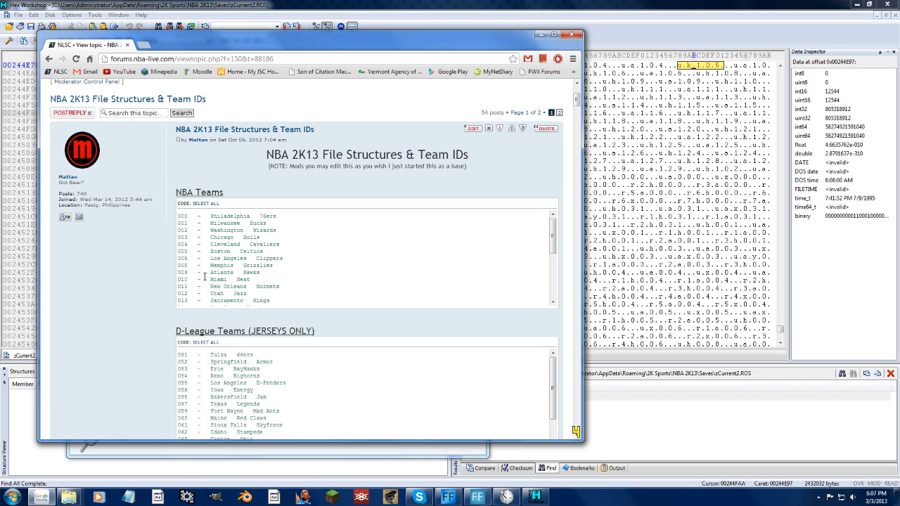
left_click_drag(180, 251, 274, 251)
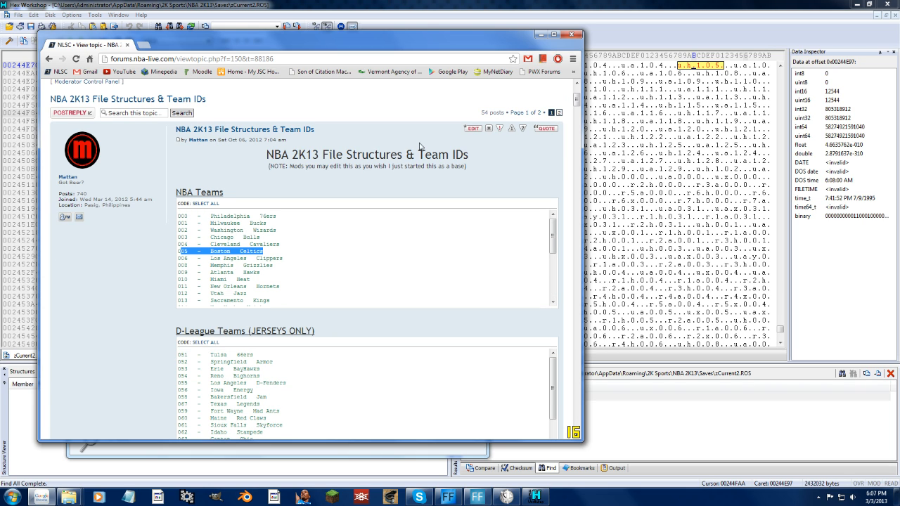
left_click(528, 4)
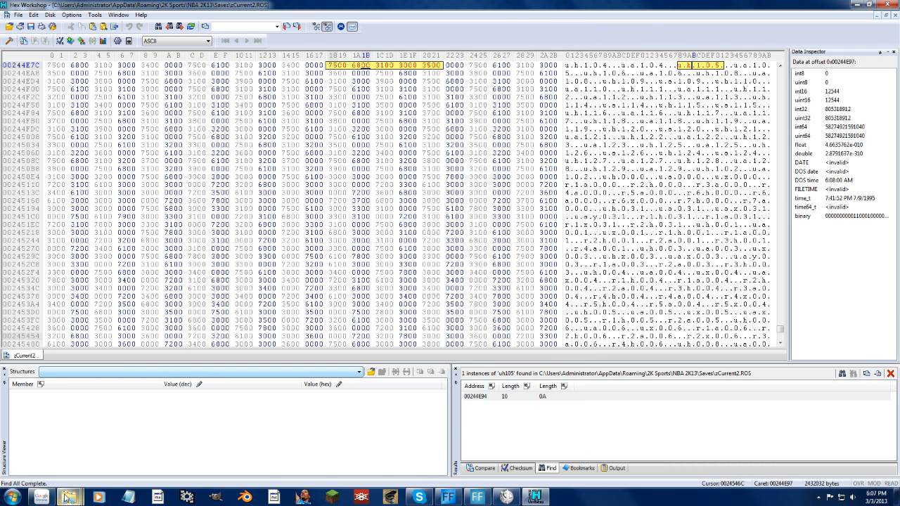
Return to the *005* search results in Explorer and select the retro away uniform file r1a005.iff
mouse_move(68, 497)
left_click(365, 448)
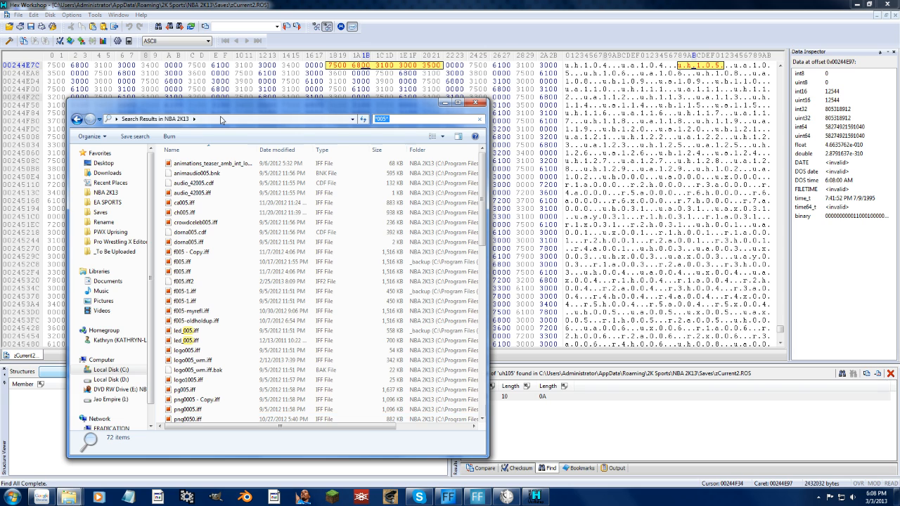
left_click(243, 262)
scroll(243, 263, "down", 9)
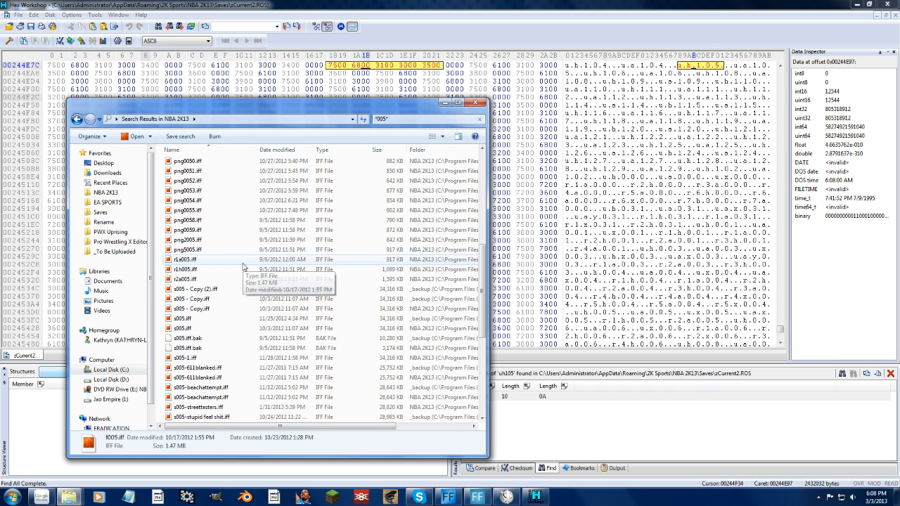
left_click(211, 270)
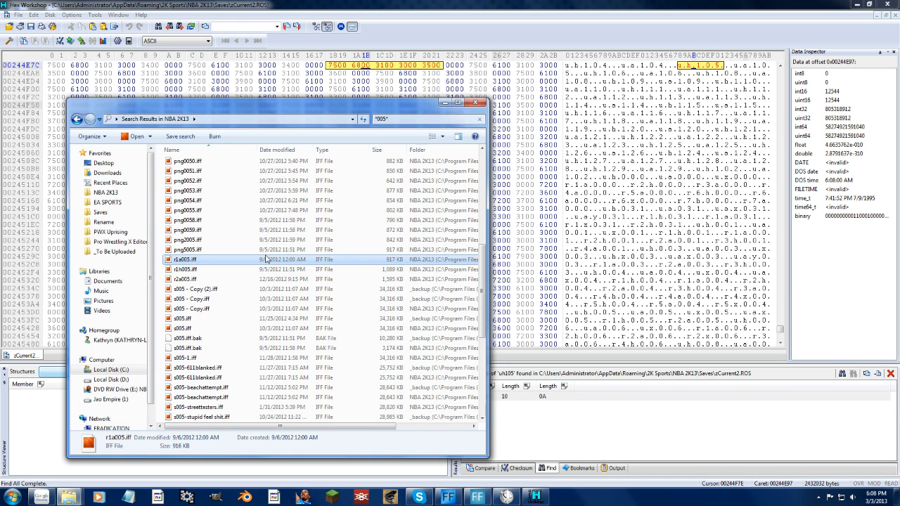
Switch to Hex Workshop and place the caret at the start of the uh105 entry in the text column
left_click_drag(687, 65, 687, 271)
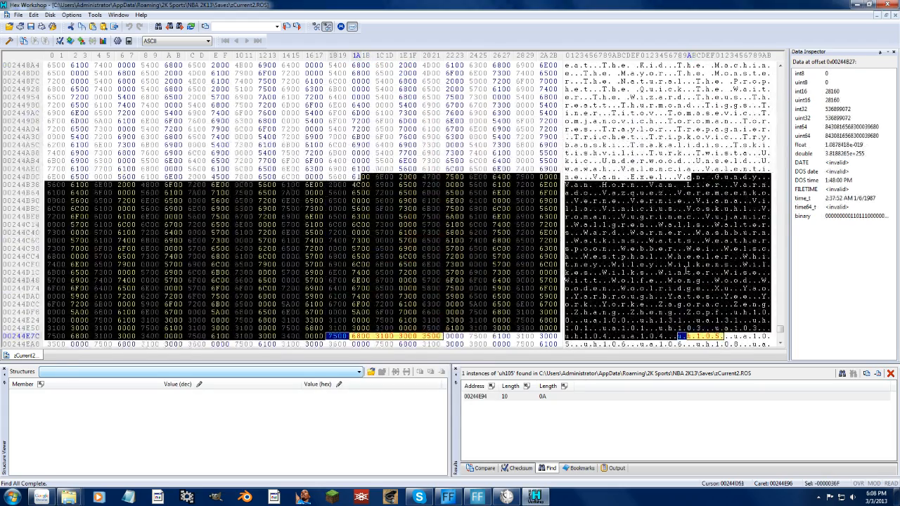
left_click(679, 305)
left_click_drag(680, 336, 726, 336)
scroll(720, 295, "down", 1)
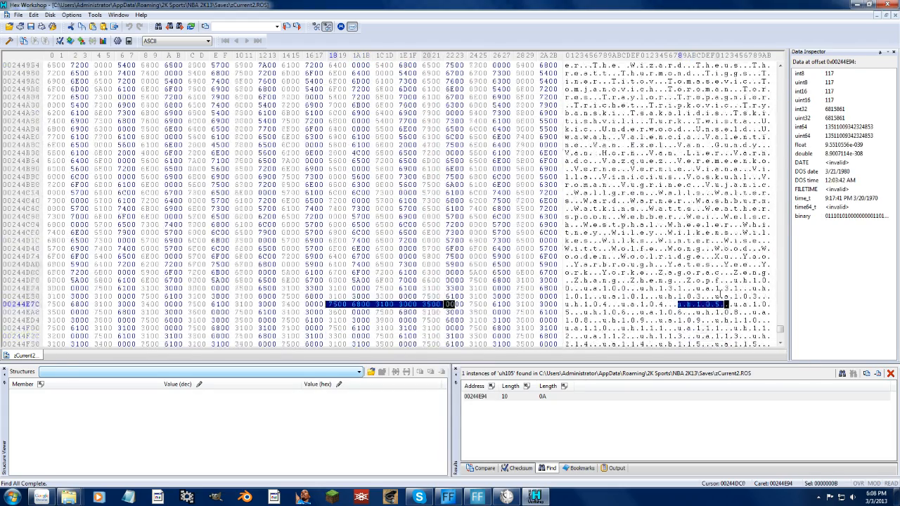
scroll(720, 296, "down", 8)
left_click(698, 106)
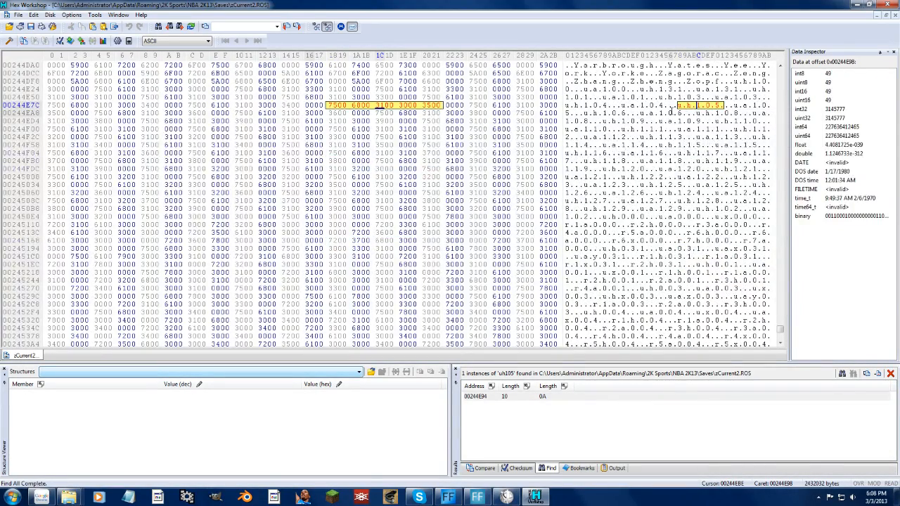
left_click(679, 107)
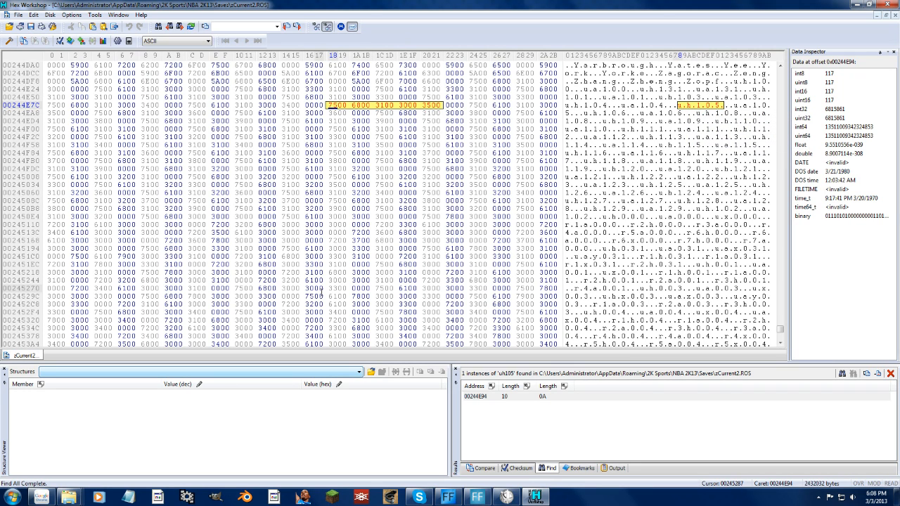
mouse_move(68, 496)
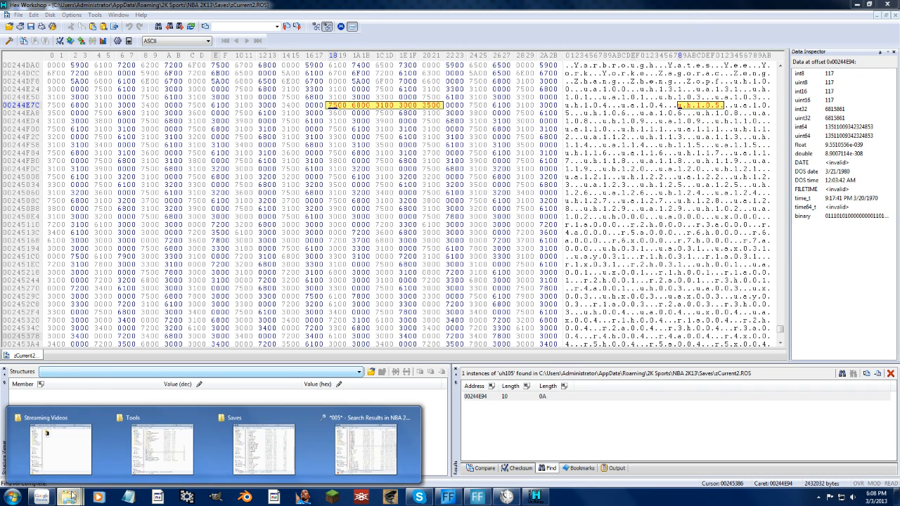
left_click(384, 437)
left_click(184, 260)
left_click(185, 260)
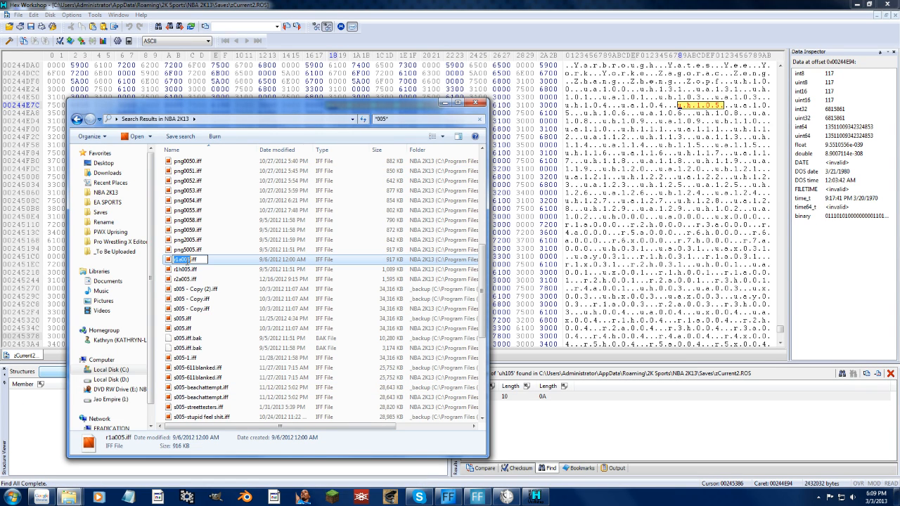
type("uc005")
key("Escape")
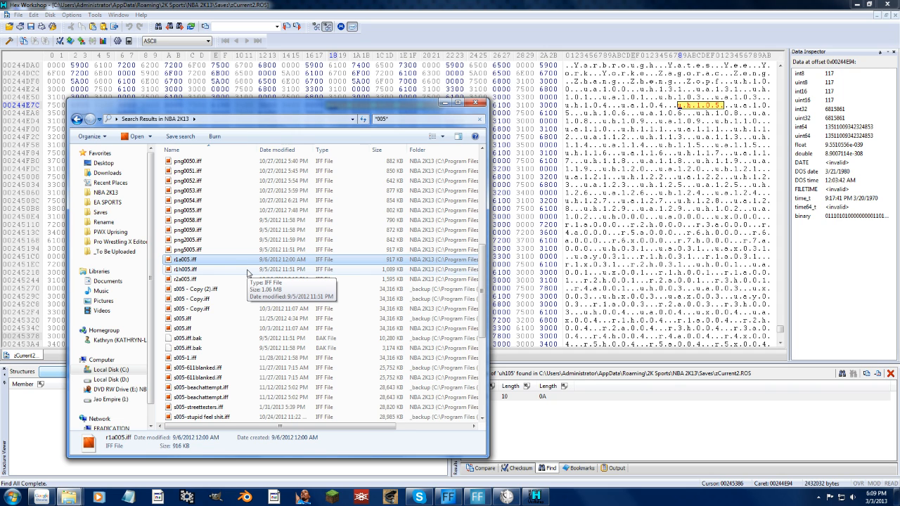
left_click(243, 308)
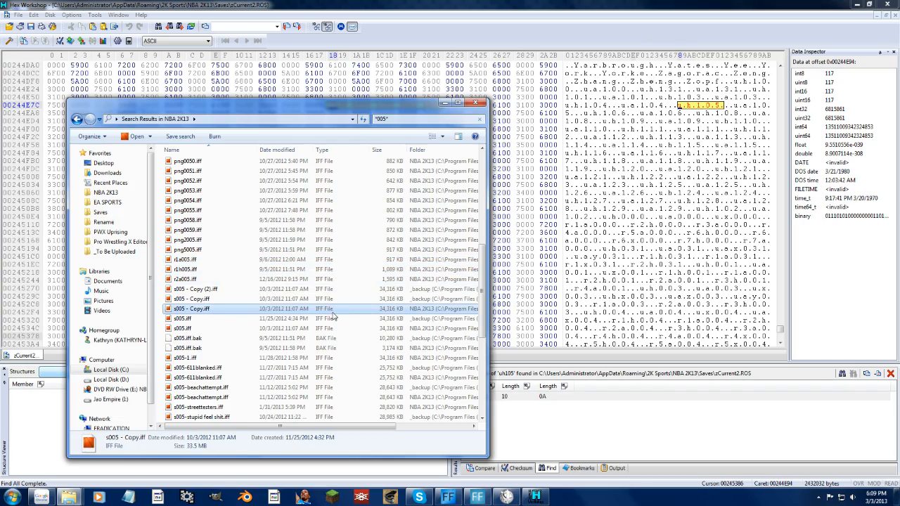
Switch to Hex Workshop and examine the uniform file IDs that follow uh105 in the text column
left_click(701, 233)
scroll(663, 232, "down", 15)
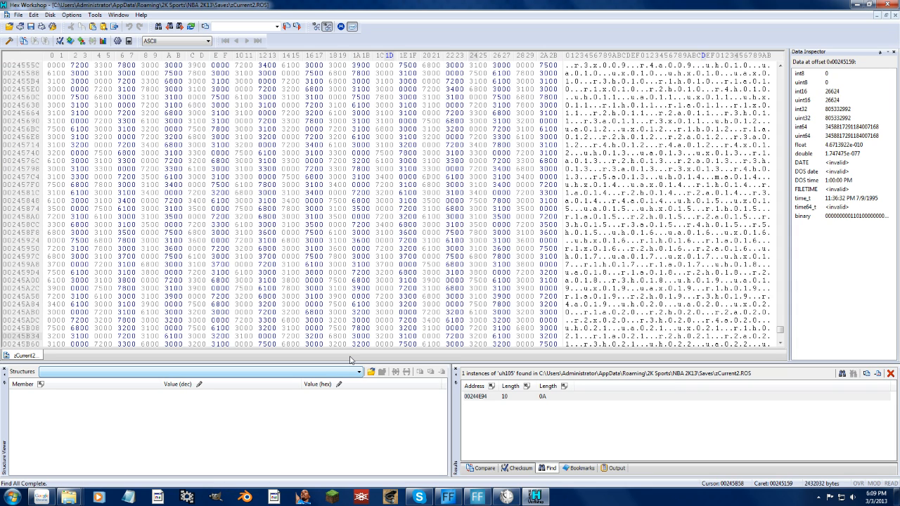
Switch to the Roster Editor, examine the Cavs and Celtics jersey rows, and open the GID of jersey 114 for editing
left_click(503, 498)
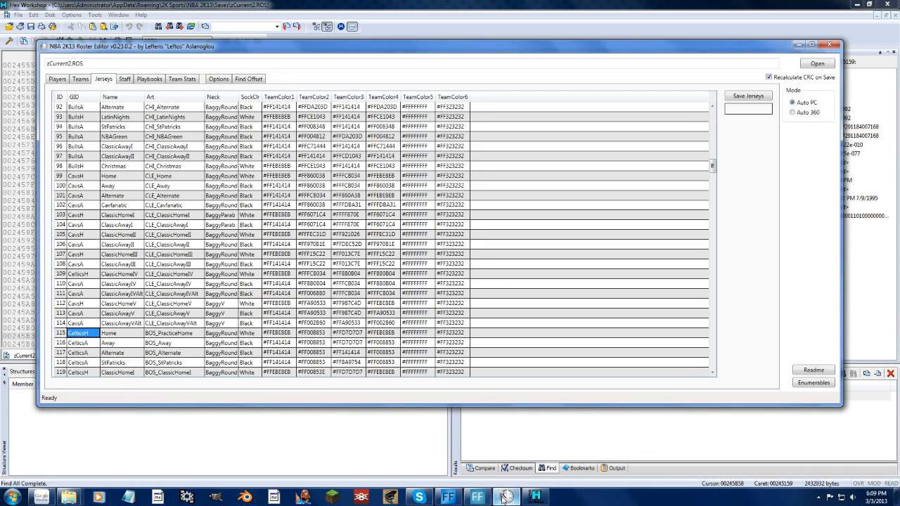
left_click(115, 323)
scroll(127, 306, "down", 7)
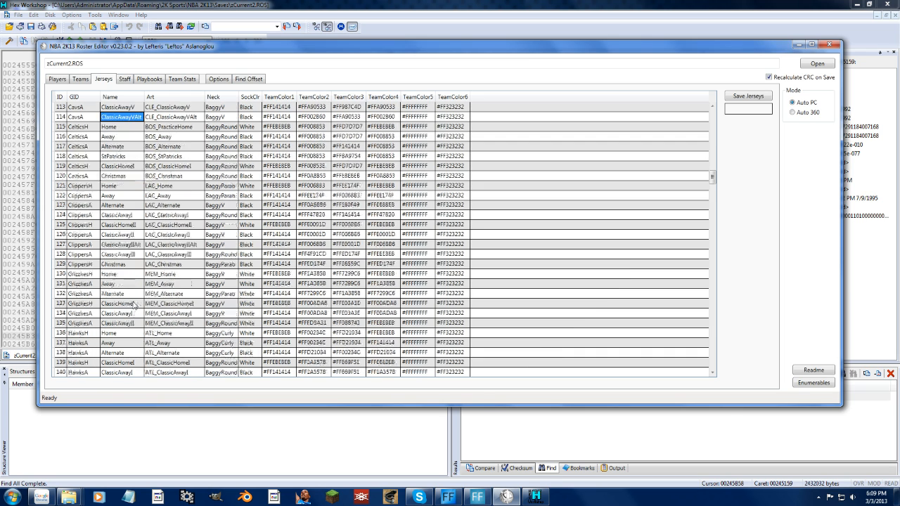
scroll(137, 303, "up", 1)
scroll(176, 273, "up", 1)
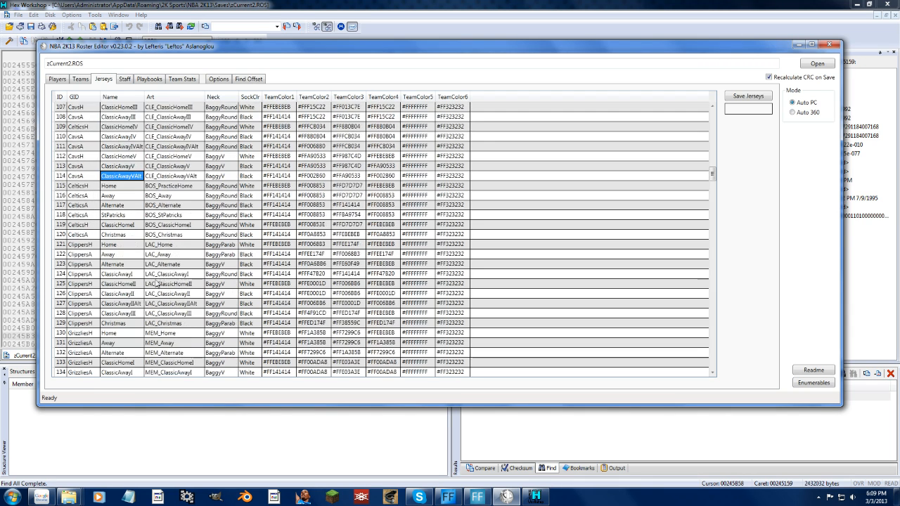
scroll(155, 281, "up", 3)
left_click(85, 266)
left_click(87, 267)
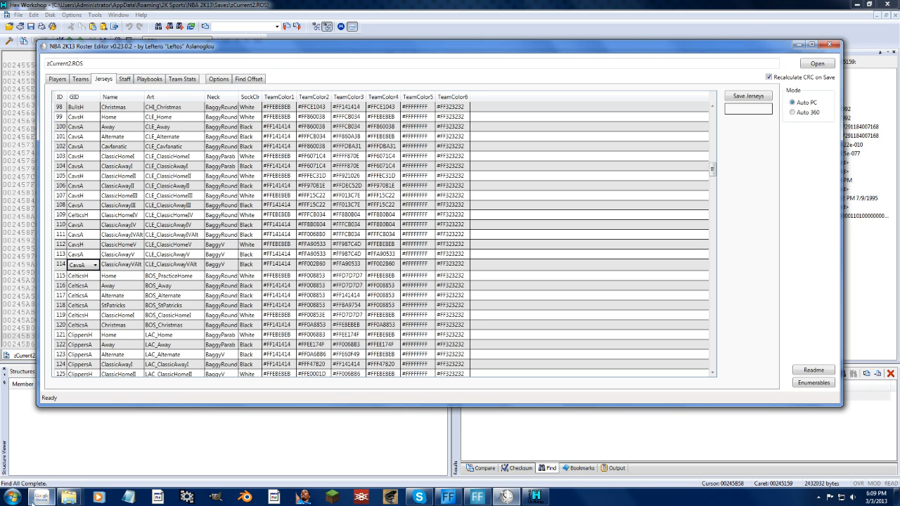
Switch to the Explorer search window, search the NBA 2K13 folder for *004*, and look through its uniform files
left_click(68, 497)
left_click(345, 425)
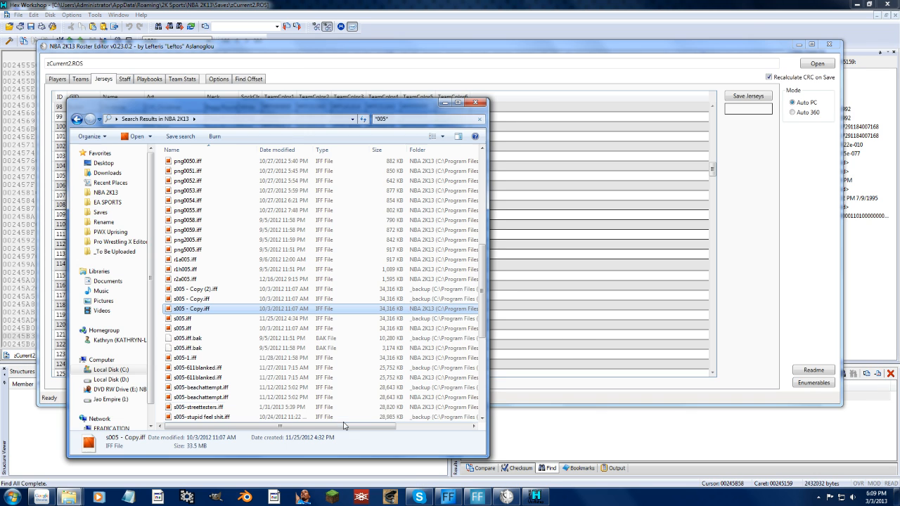
left_click(383, 119)
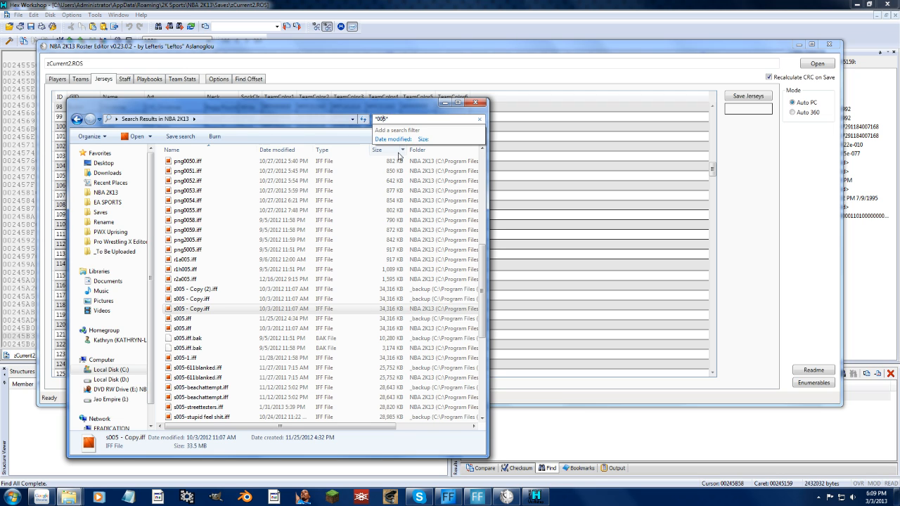
key("BackSpace")
type("4")
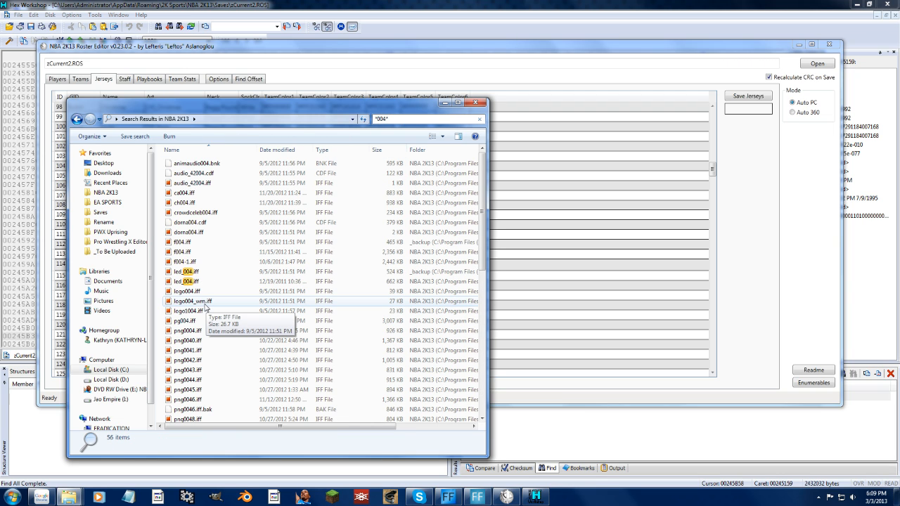
left_click(206, 311)
scroll(204, 313, "down", 10)
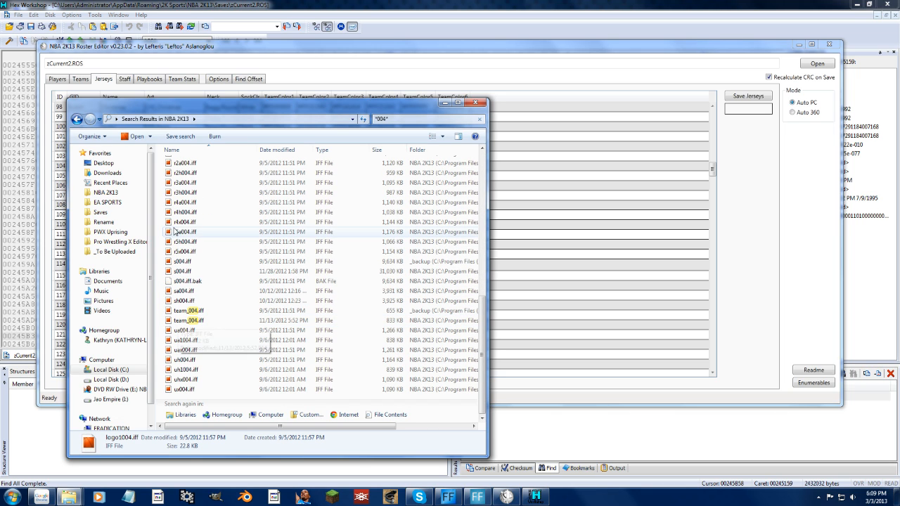
Select r5x004.iff in the search results, and switch to Hex Workshop to find the matching r5x004 entry in the text column
left_click(175, 254)
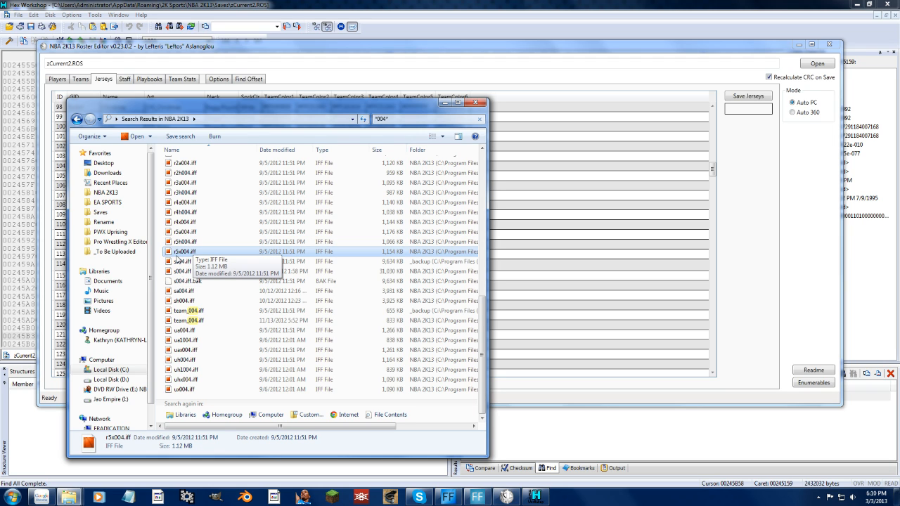
left_click(468, 4)
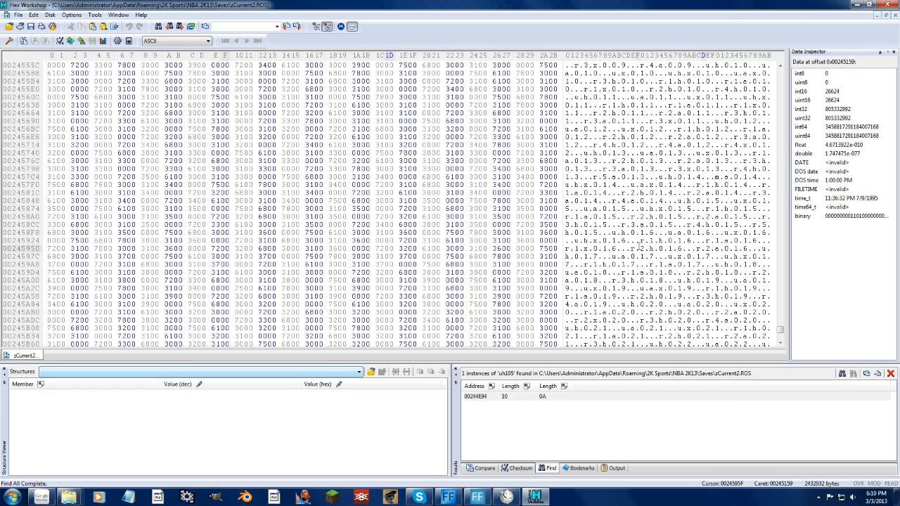
left_click(639, 249)
scroll(681, 216, "up", 4)
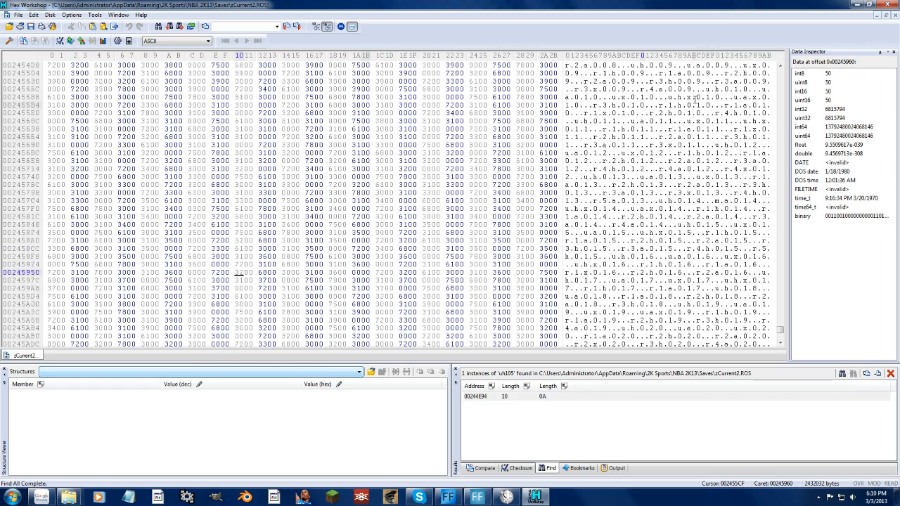
scroll(689, 138, "up", 2)
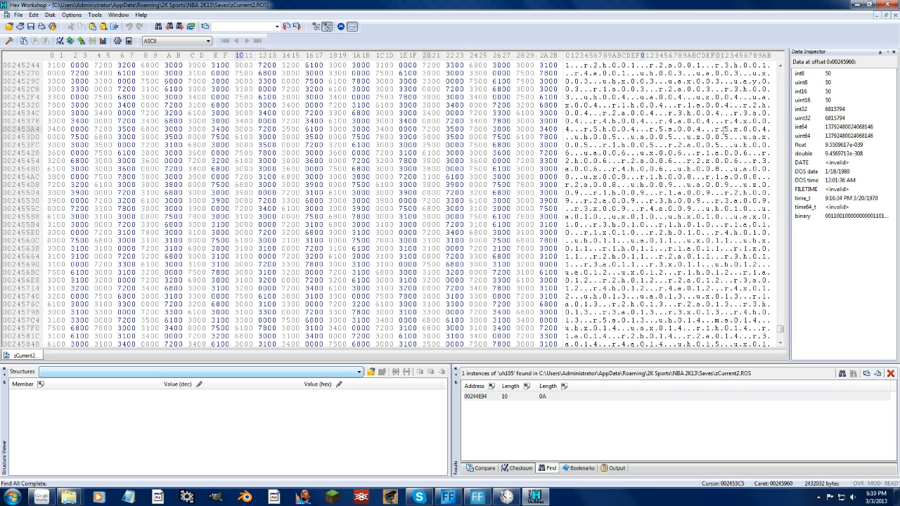
Overwrite the r5x004 entry with r1a005 in the text column
left_click_drag(716, 130, 760, 129)
left_click(733, 131)
left_click(724, 129)
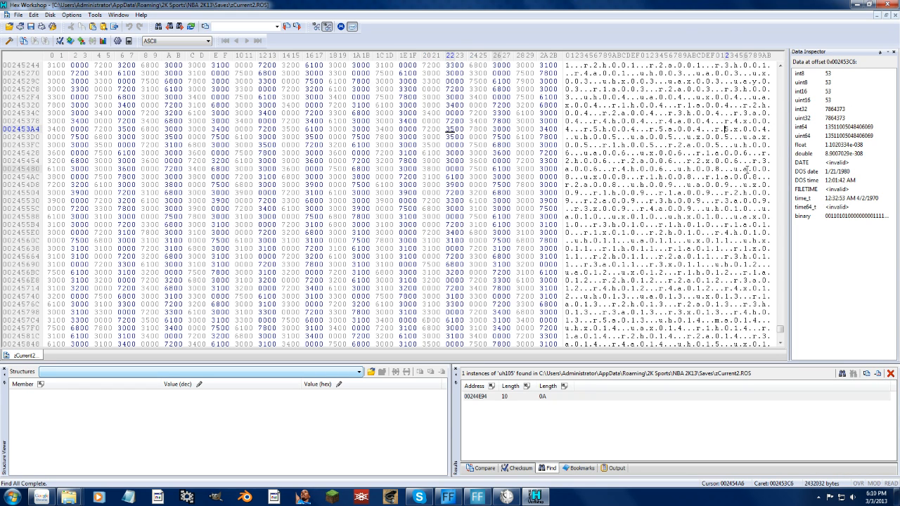
type("1")
key("Right")
type("a")
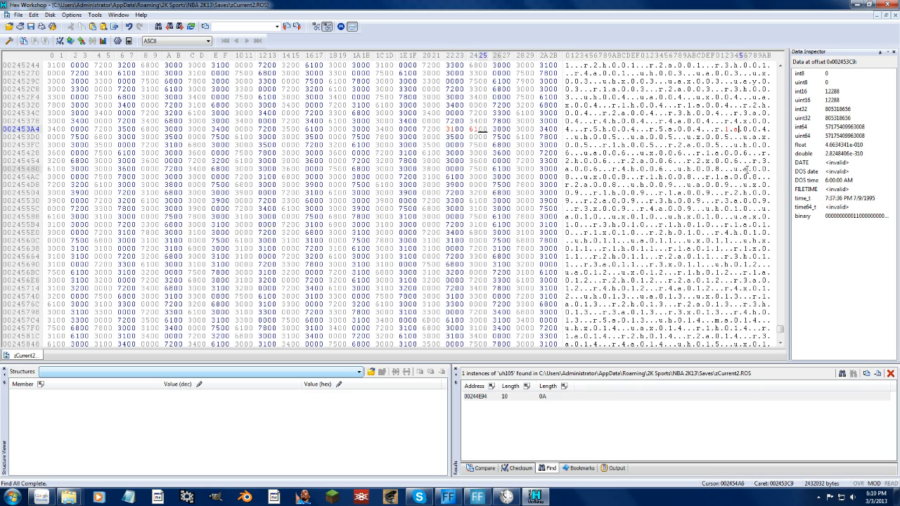
key("Right")
key("Right")
key("Right")
key("Right")
key("Right")
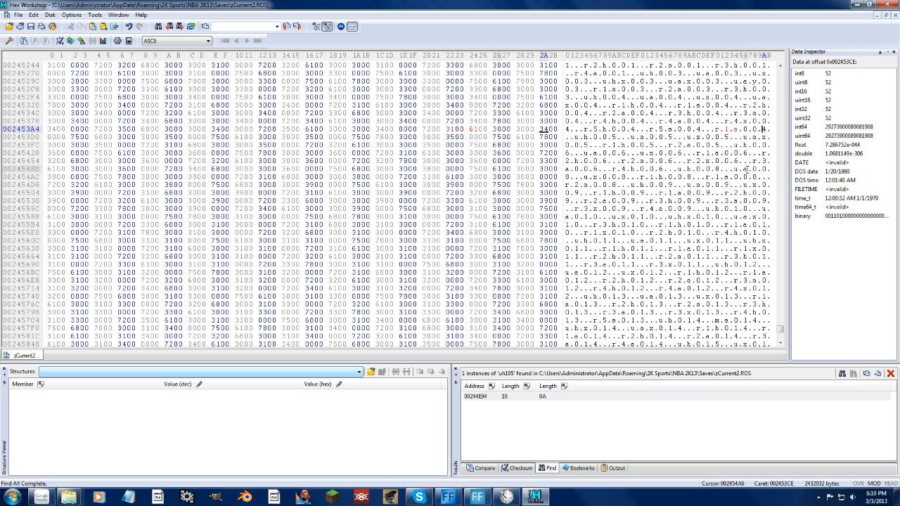
type("5")
Highlight the r1a005 entry in the text column to check the edited characters
key("shift+Left")
key("shift+Left")
key("shift+Left")
key("shift+Left")
key("shift+Left")
key("shift+Left")
key("shift+Left")
key("shift+Left")
key("shift+Left")
key("shift+Left")
key("shift+Left")
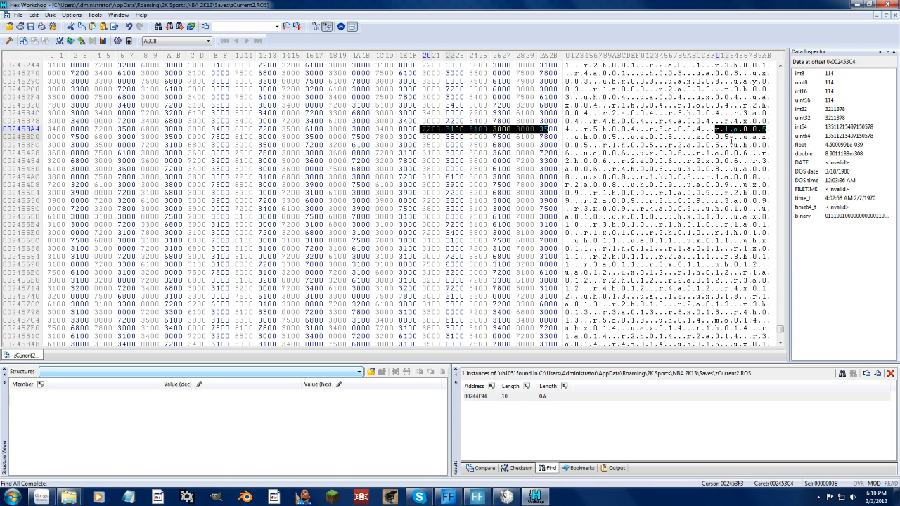
left_click(715, 137)
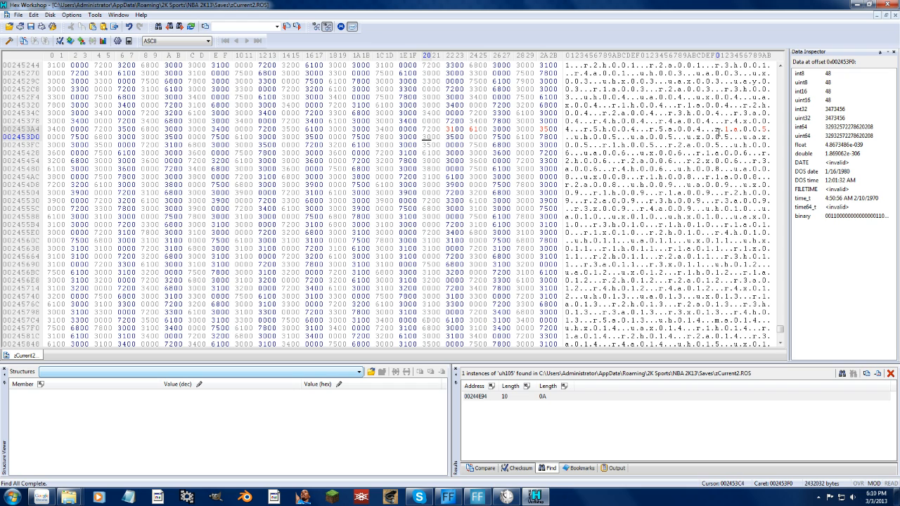
left_click_drag(716, 129, 770, 129)
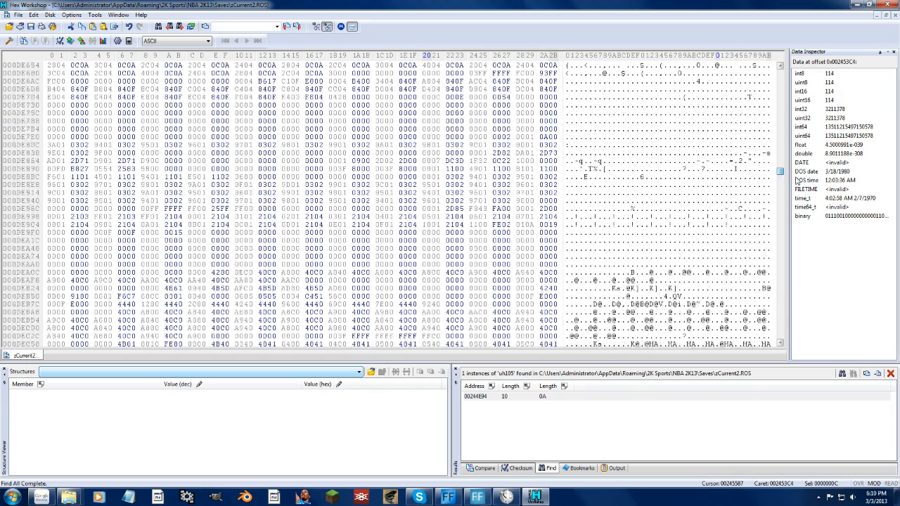
Save the edited roster under the new name zCurrent2CeltsRetro.ROS and close Hex Workshop
left_click_drag(782, 329, 797, 73)
left_click(95, 66)
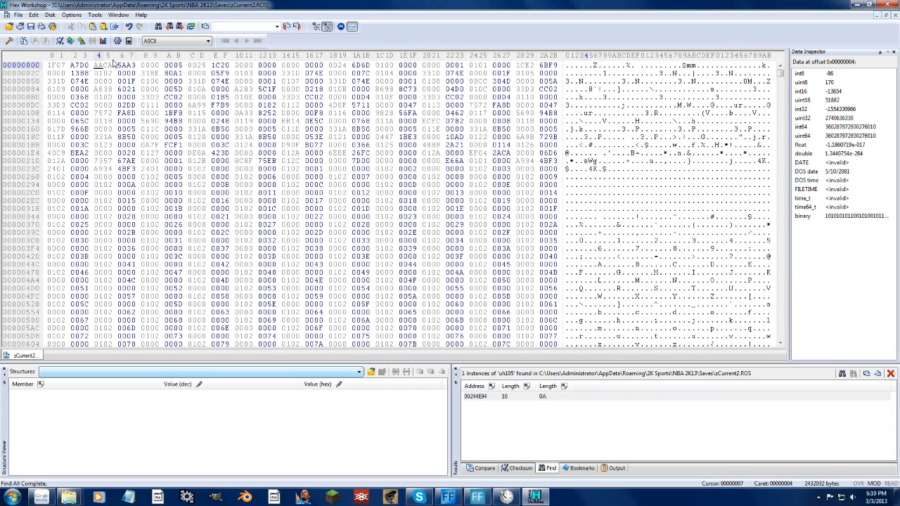
left_click(18, 15)
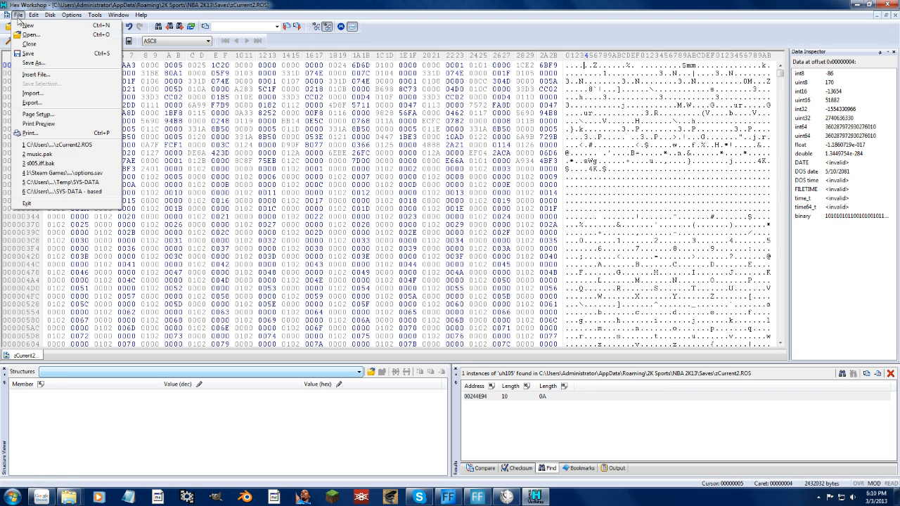
left_click(26, 63)
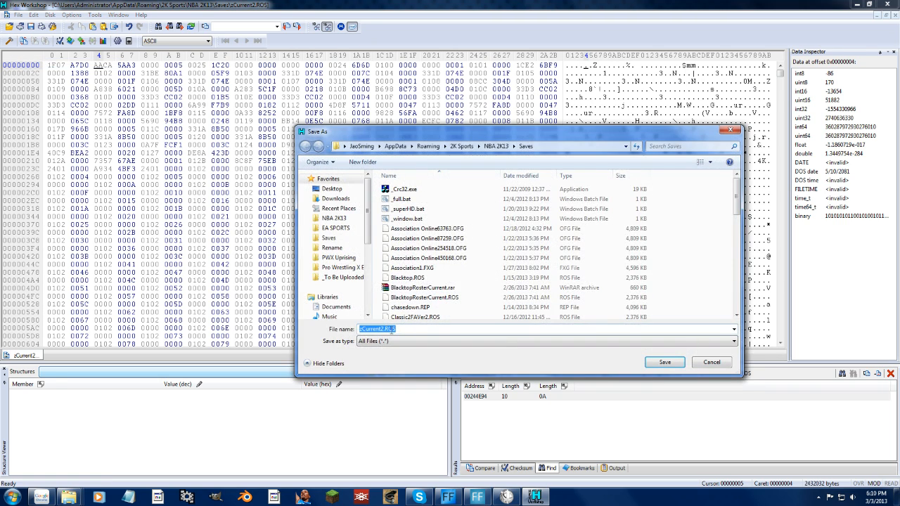
left_click(384, 329)
type("CeltsRel")
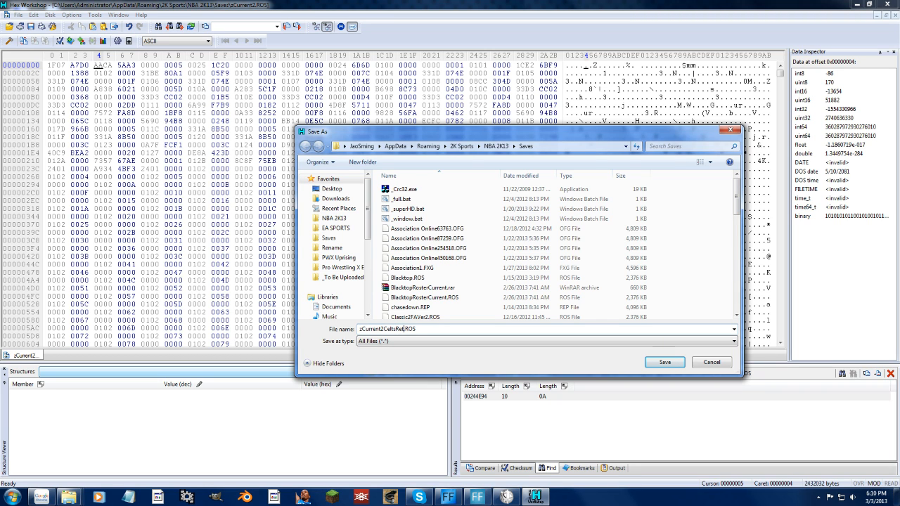
type("ro")
key("Return")
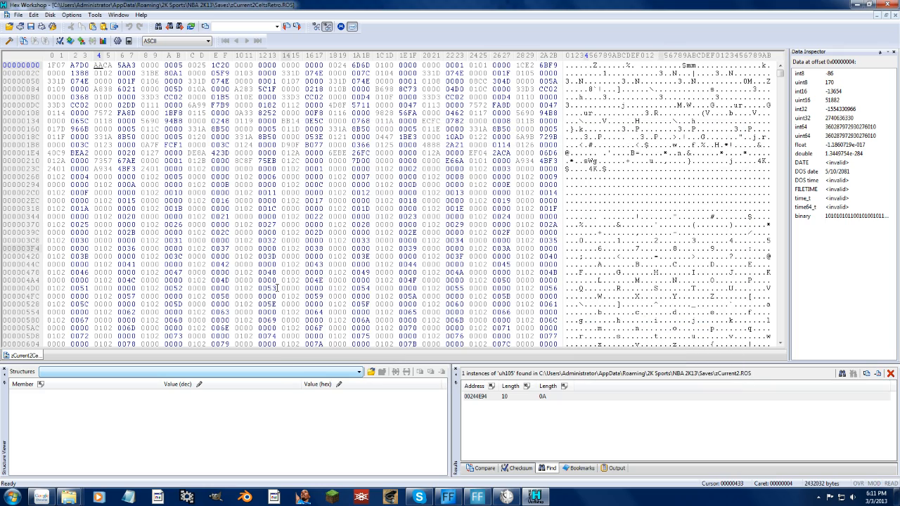
left_click(884, 5)
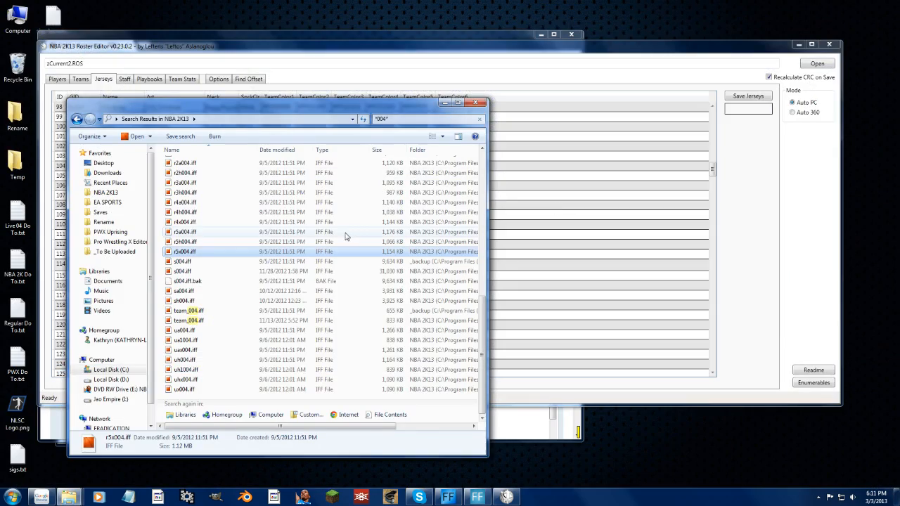
Switch to the Roster Editor, open zCurrent2CeltsRetro.ROS and display its jersey list
left_click(147, 40)
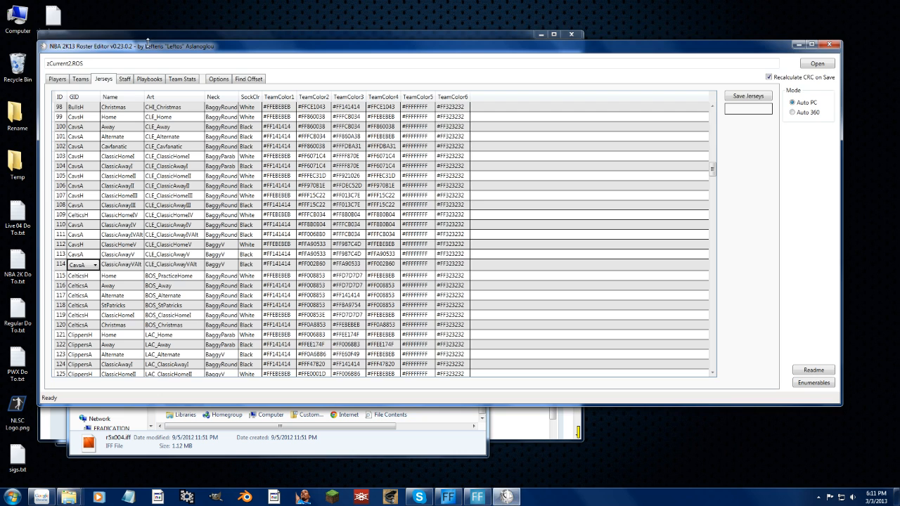
left_click(817, 64)
left_click(166, 202)
scroll(161, 257, "down", 2)
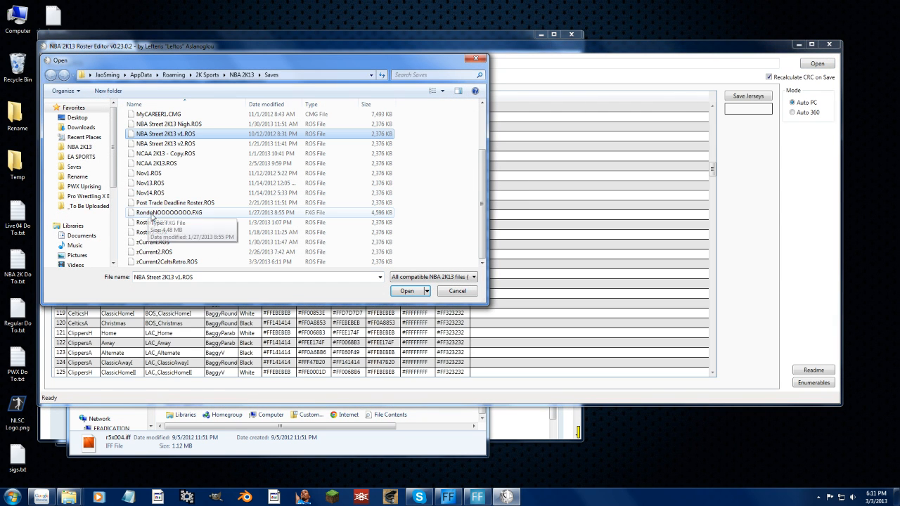
double_click(160, 261)
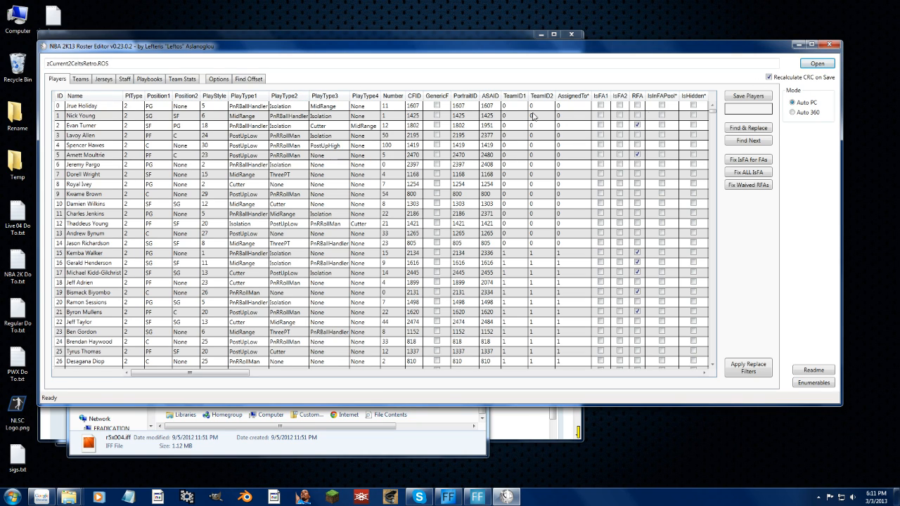
left_click(104, 79)
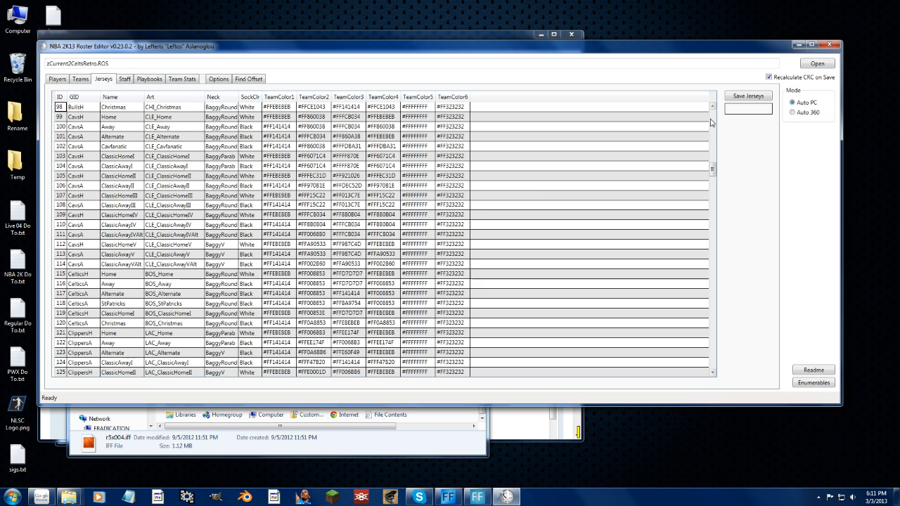
Set the GID of jersey 114 to CelticsA
left_click(121, 255)
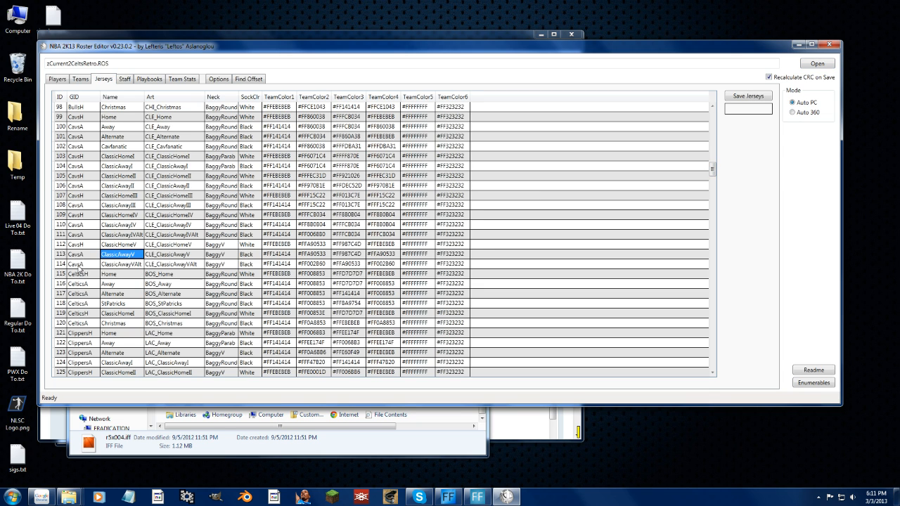
left_click(85, 264)
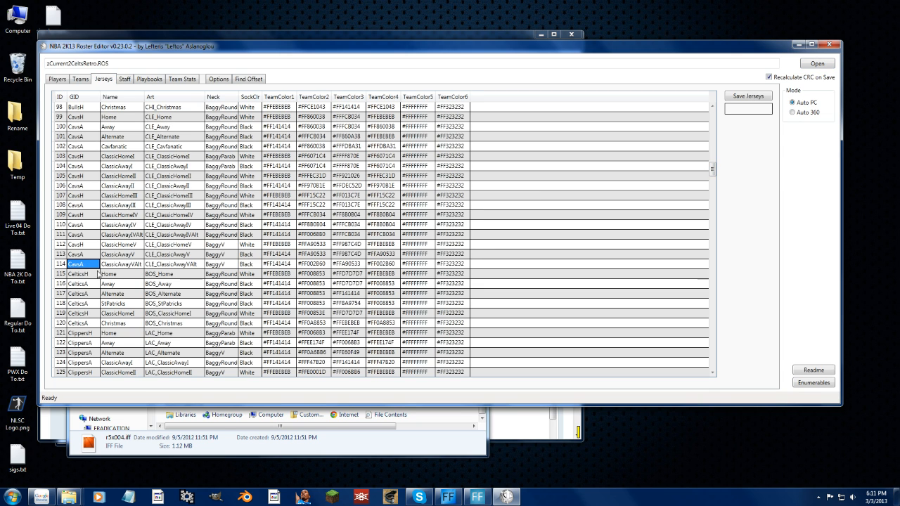
left_click(153, 265)
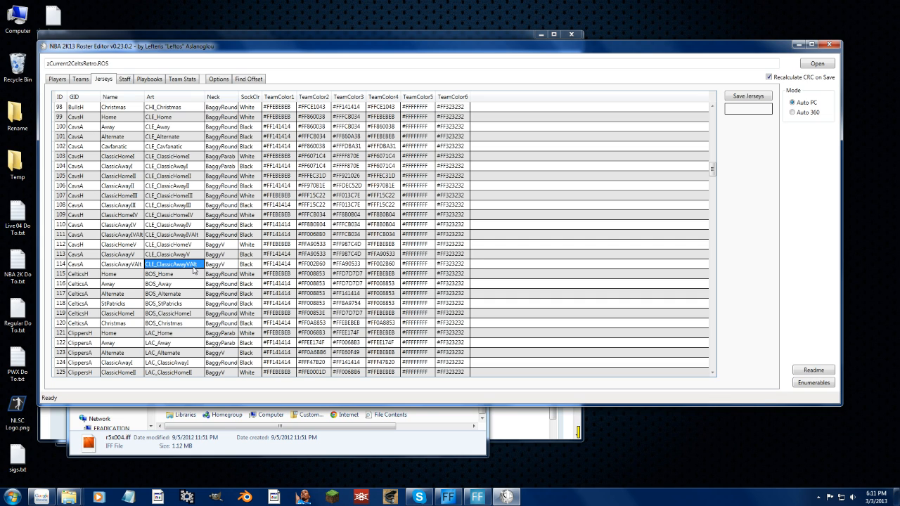
left_click(79, 267)
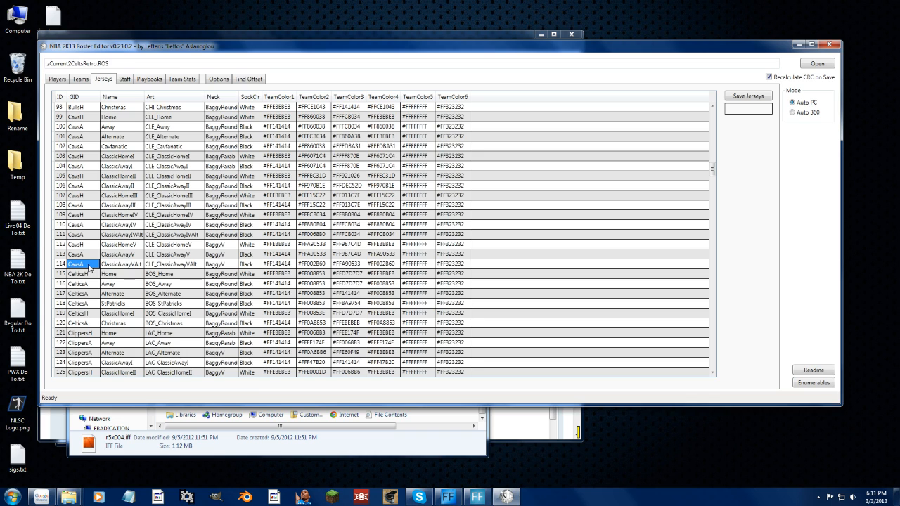
left_click(90, 267)
left_click(84, 267)
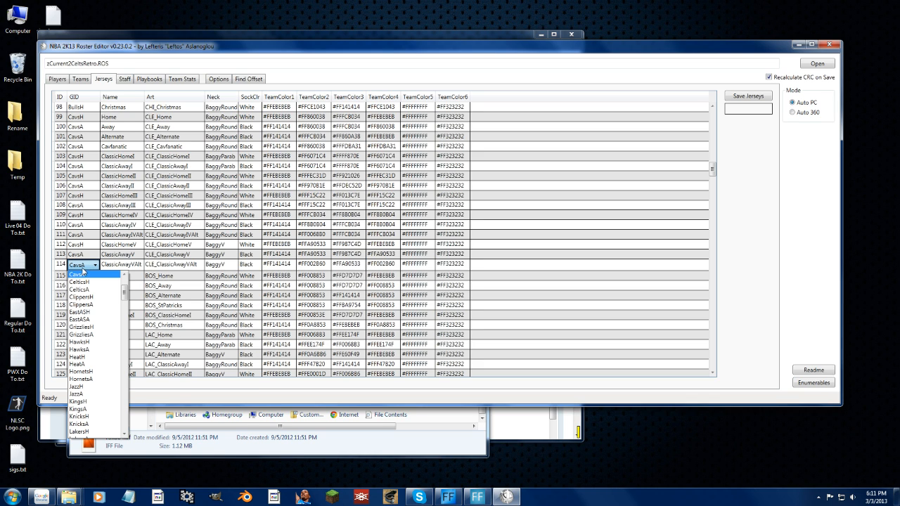
left_click(83, 289)
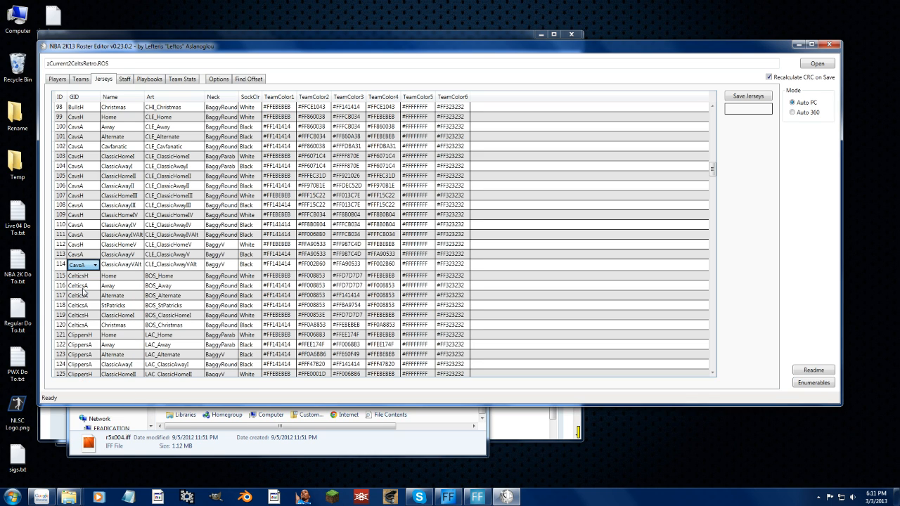
Set the name of jersey 114 to ClassicAwayII
left_click(126, 266)
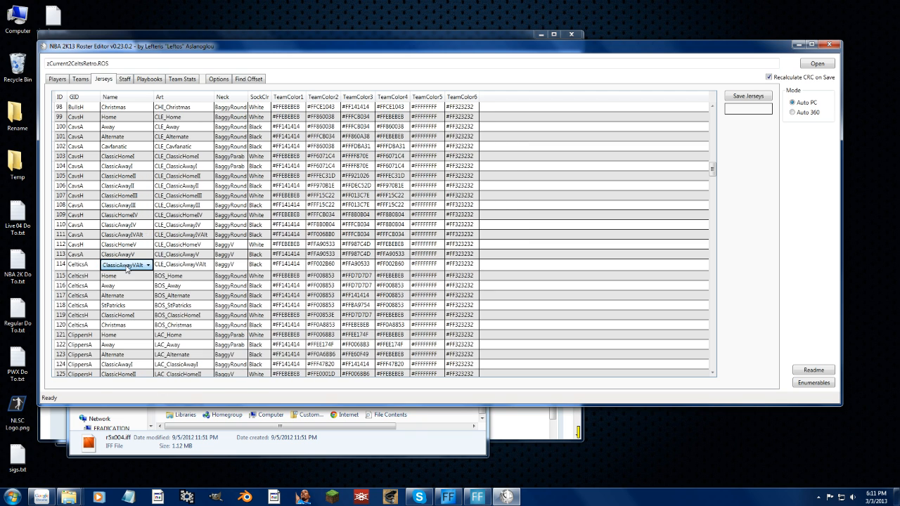
left_click(127, 266)
scroll(141, 358, "up", 5)
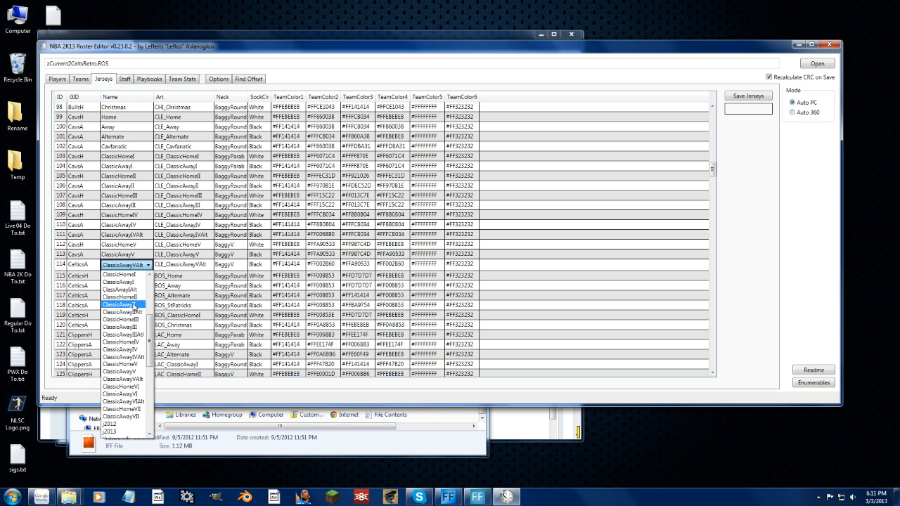
left_click(134, 305)
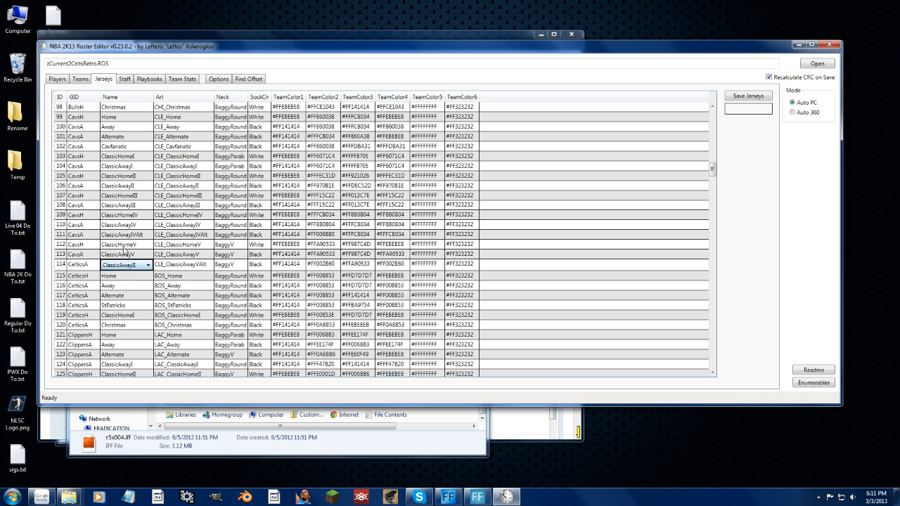
Set the neck style of jersey 114 to BaggyRound
left_click(190, 268)
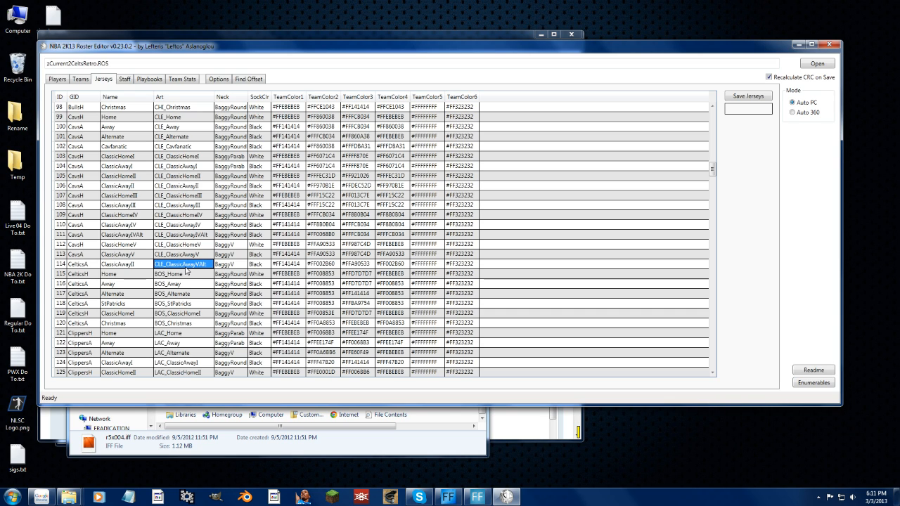
left_click(229, 264)
left_click(236, 266)
left_click(237, 266)
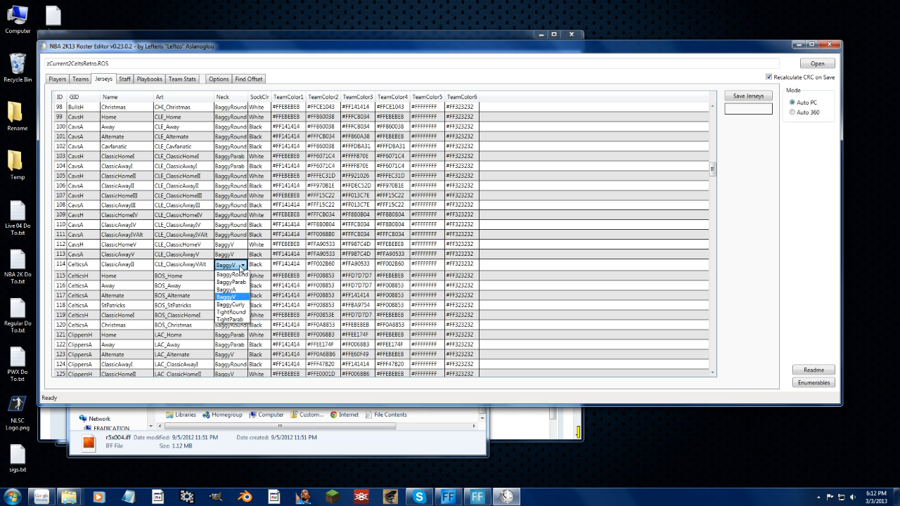
left_click(222, 275)
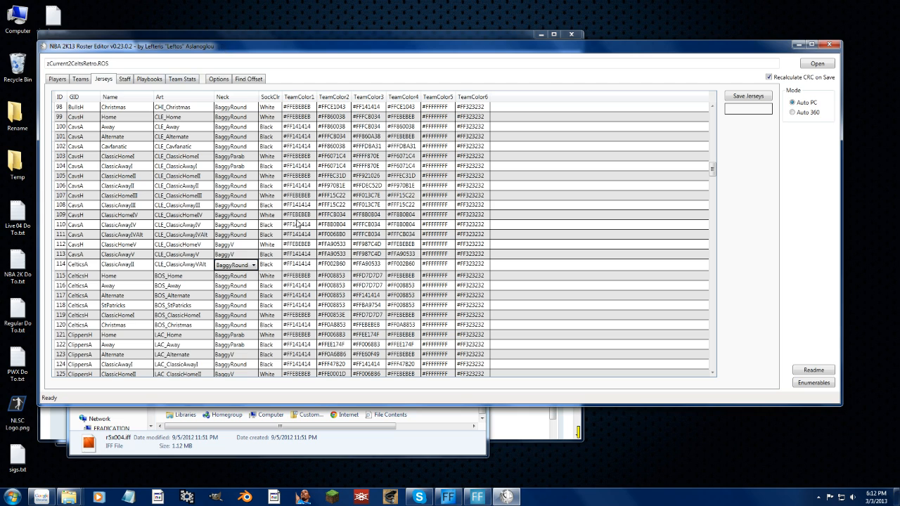
Set TeamColor2 of jersey 114 to #FF008853, matching the Celtics Away jersey in row 116
left_click(269, 266)
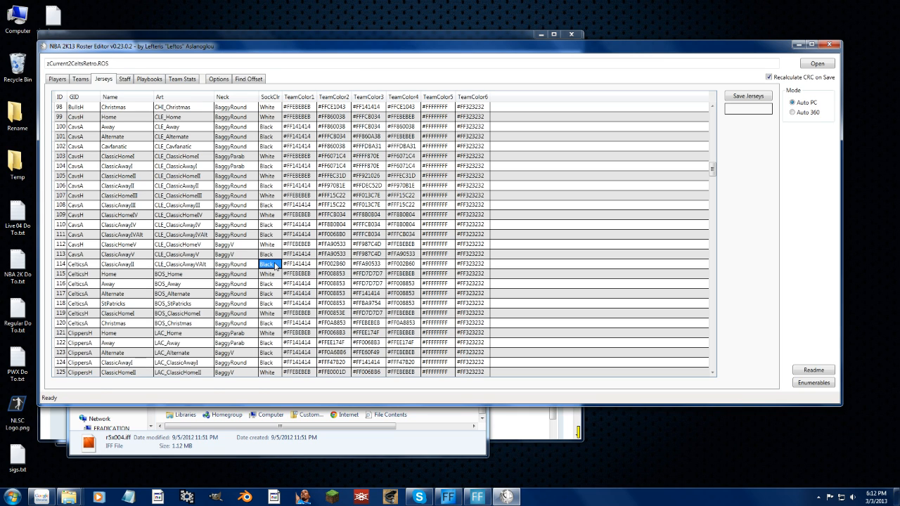
left_click(295, 266)
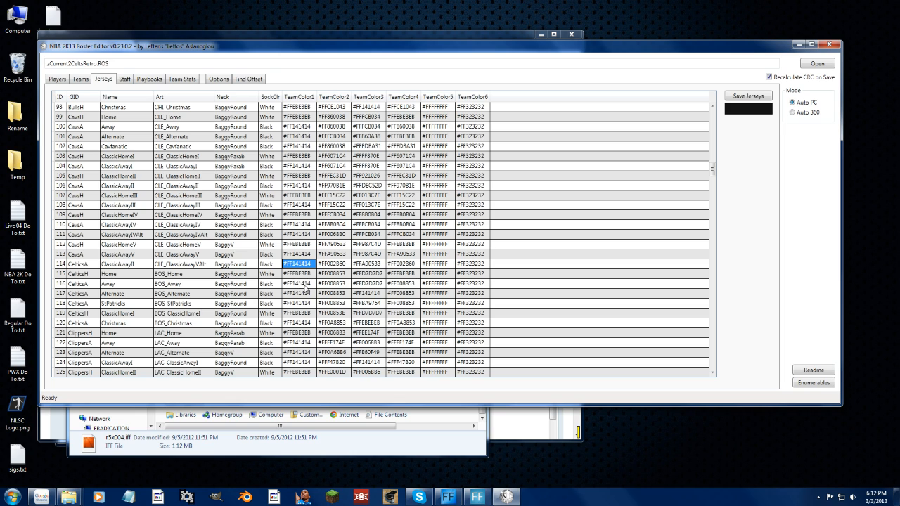
left_click_drag(298, 283, 461, 284)
left_click(321, 284)
left_click(330, 264)
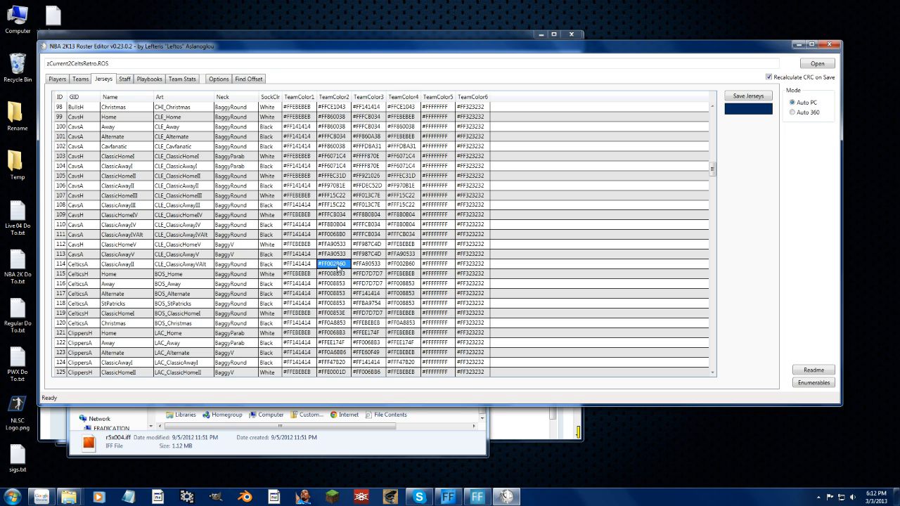
left_click(336, 284)
left_click(331, 264)
left_click(329, 263)
left_click_drag(331, 264, 362, 265)
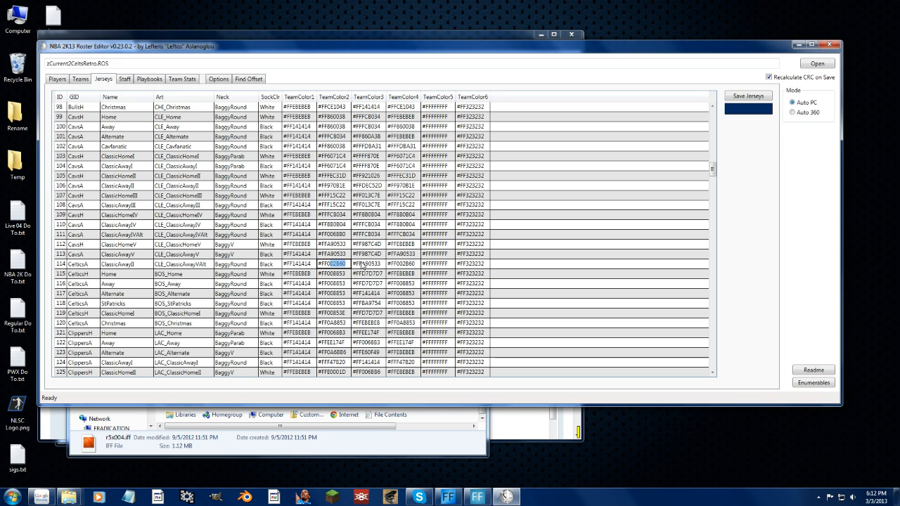
type("08853")
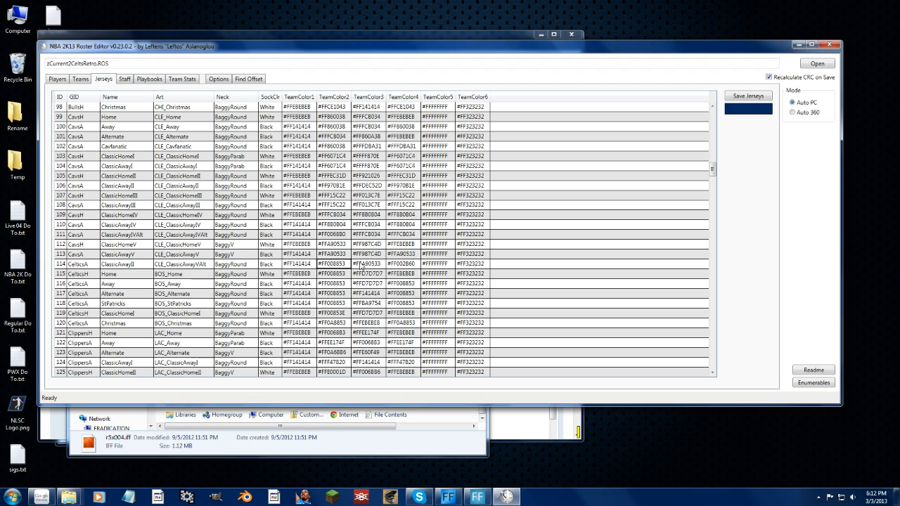
Set TeamColor3 of jersey 114 to #FFD7D7D7
left_click(360, 265)
left_click(362, 265)
left_click_drag(363, 264, 400, 266)
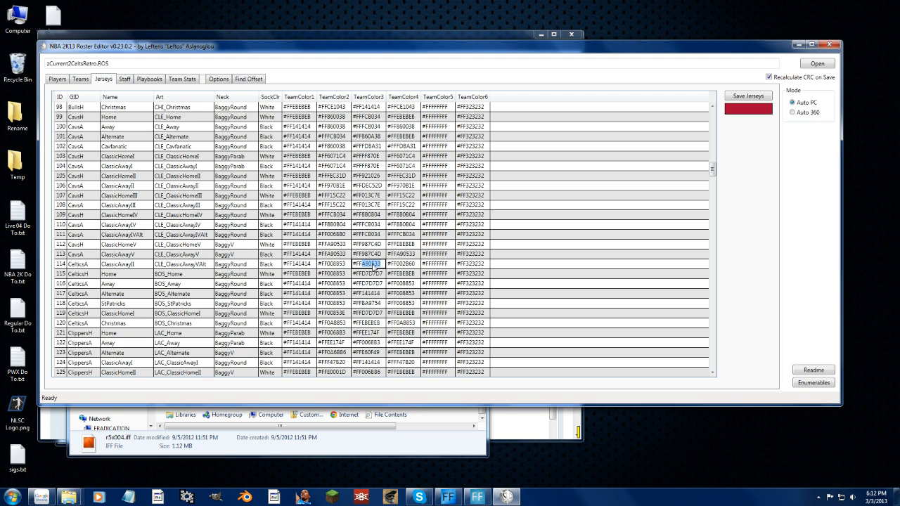
type("D7D7D7")
key("Return")
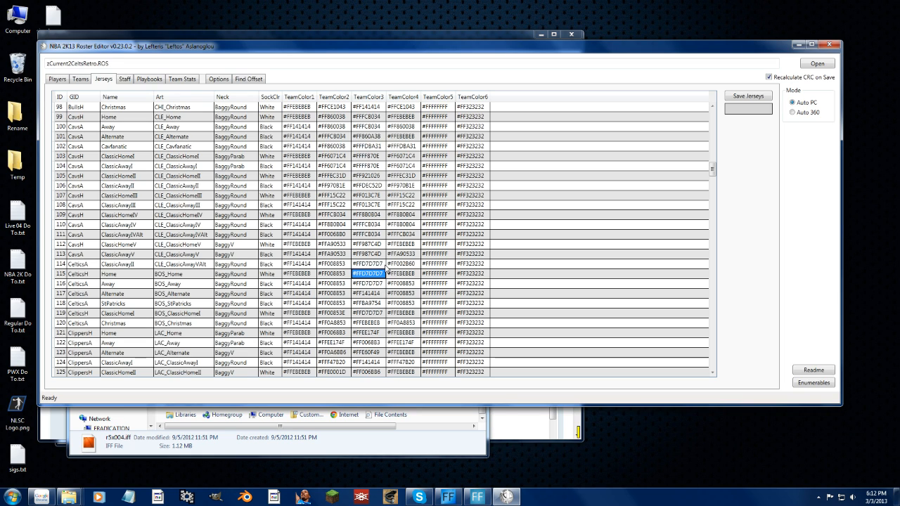
Set TeamColor4 of jersey 114 to #FF008853
left_click(404, 265)
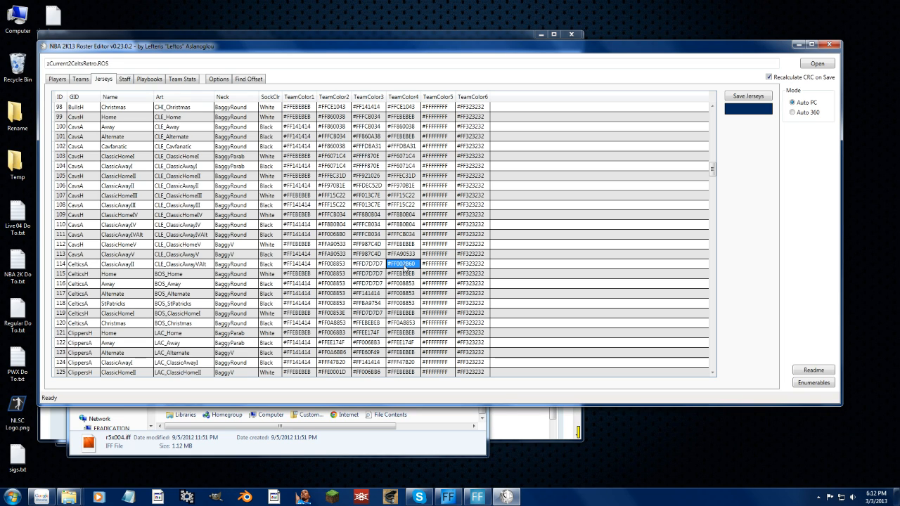
left_click(405, 265)
left_click_drag(398, 265, 423, 267)
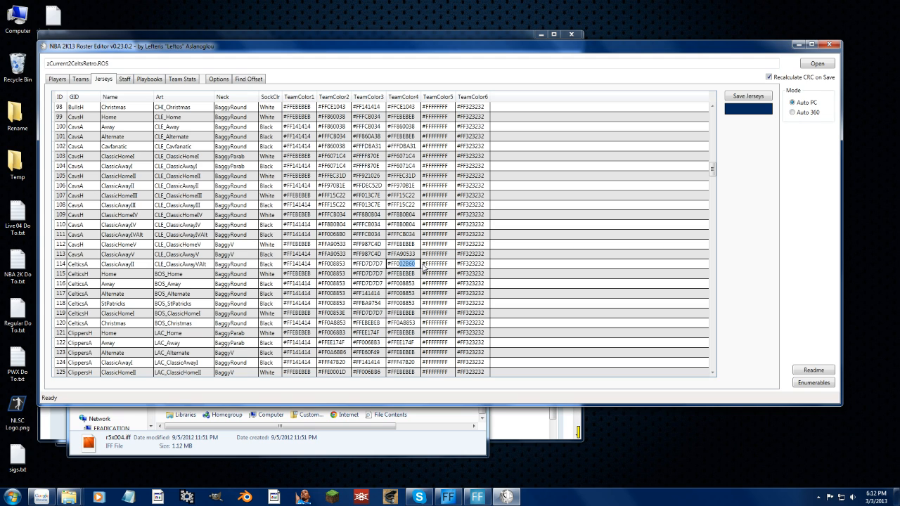
type("008853")
left_click(403, 294)
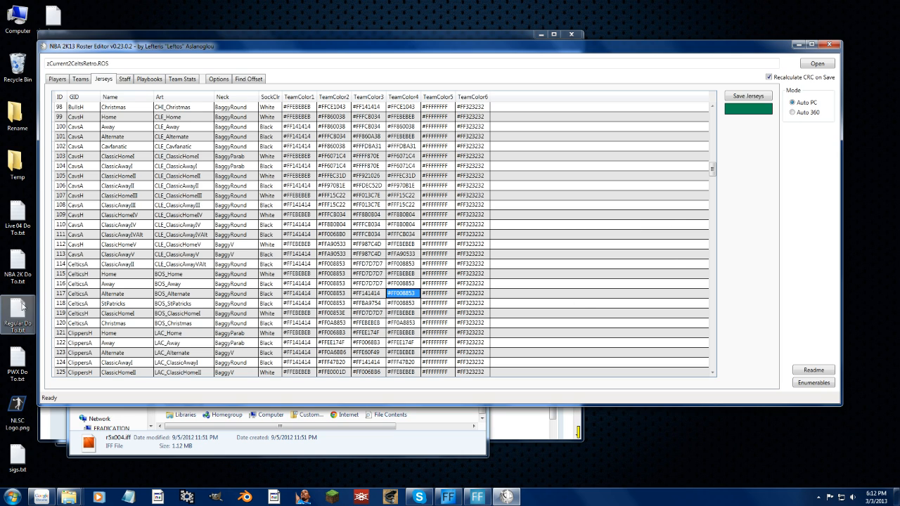
left_click(87, 275)
left_click_drag(87, 272, 203, 268)
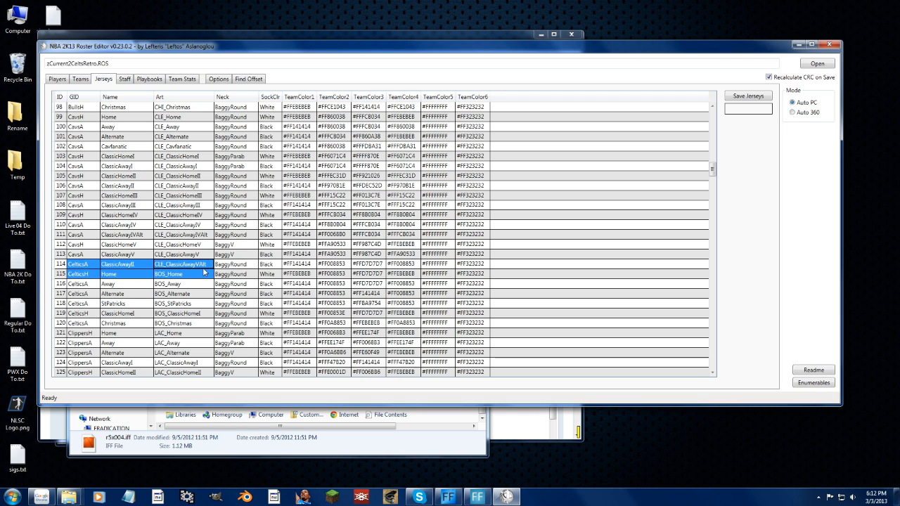
left_click(231, 287)
left_click_drag(85, 263, 179, 262)
left_click(180, 263)
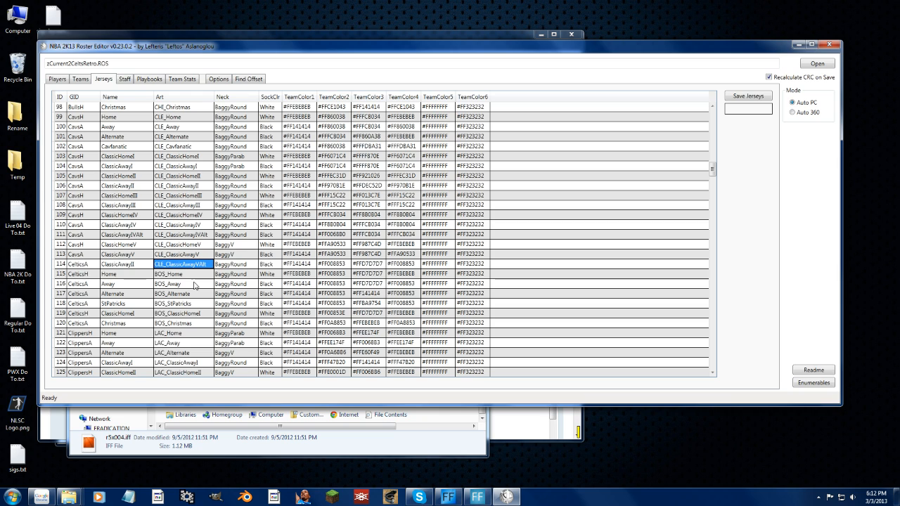
left_click(77, 264)
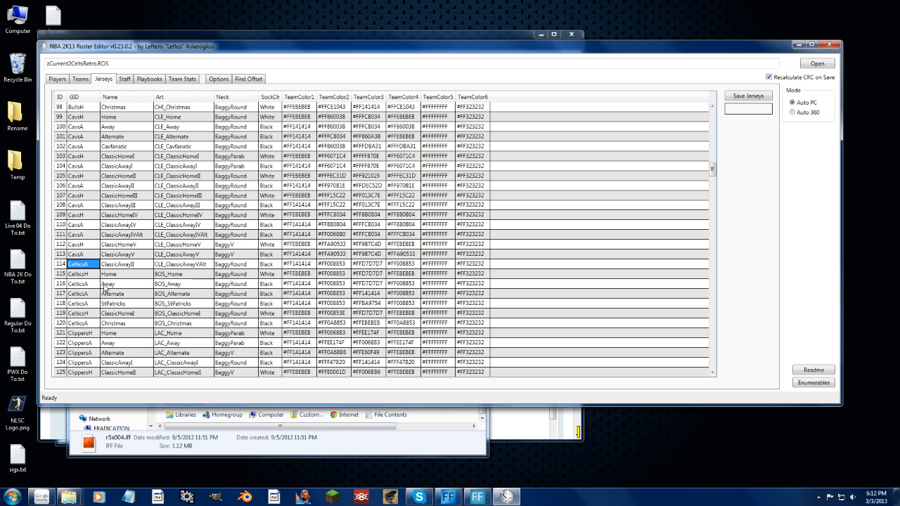
Change the name of jersey 114 to ClassicAwayI
left_click(127, 265)
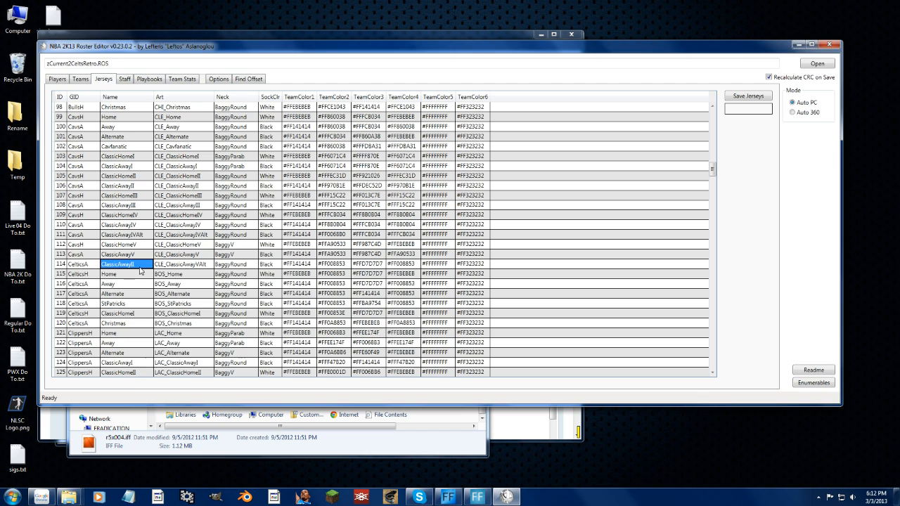
left_click(140, 266)
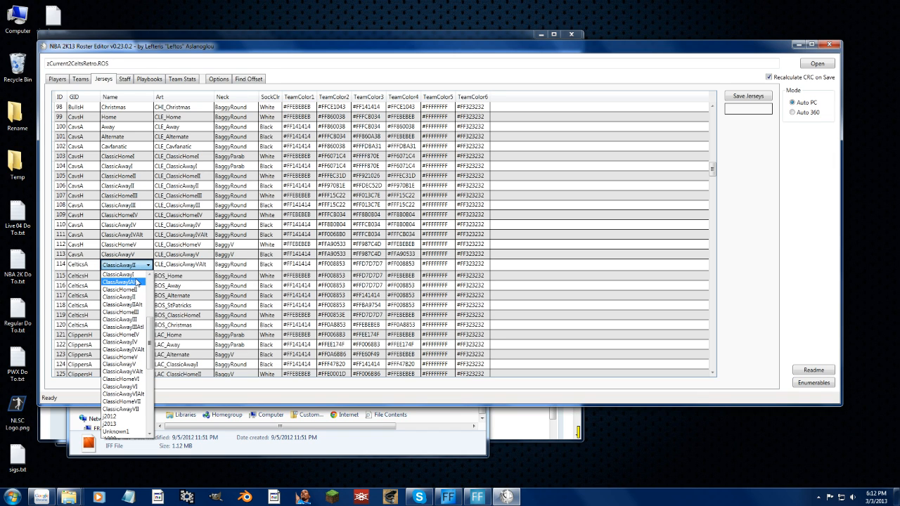
left_click(135, 274)
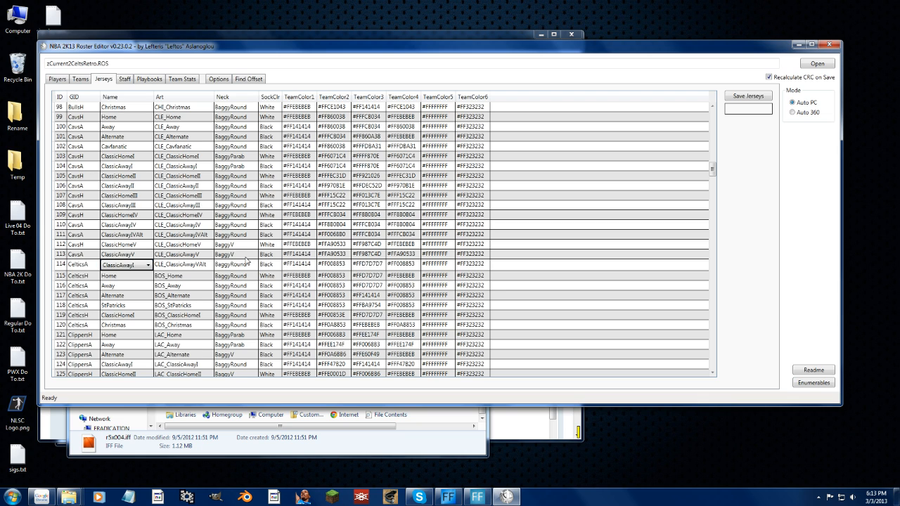
left_click(195, 271)
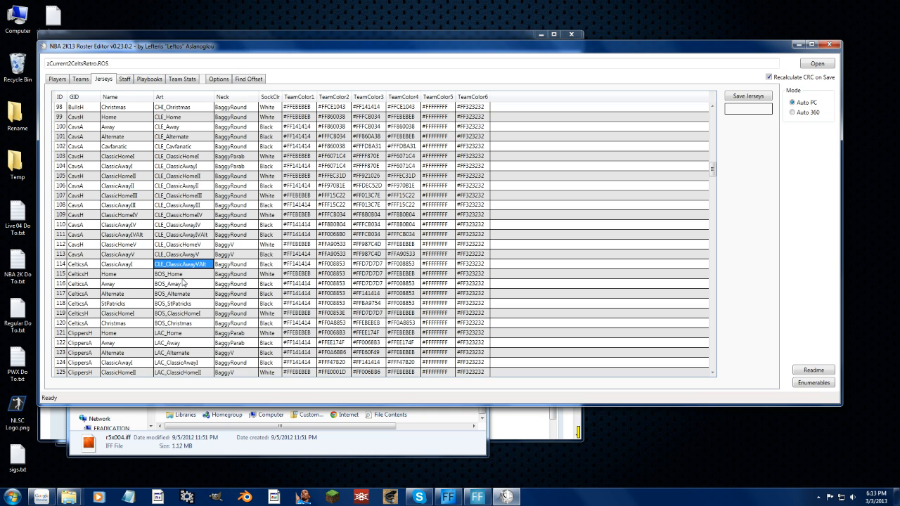
Check the sock color, team colors and neck style of jersey 114 and save the jerseys to the roster
left_click(265, 266)
left_click(289, 267)
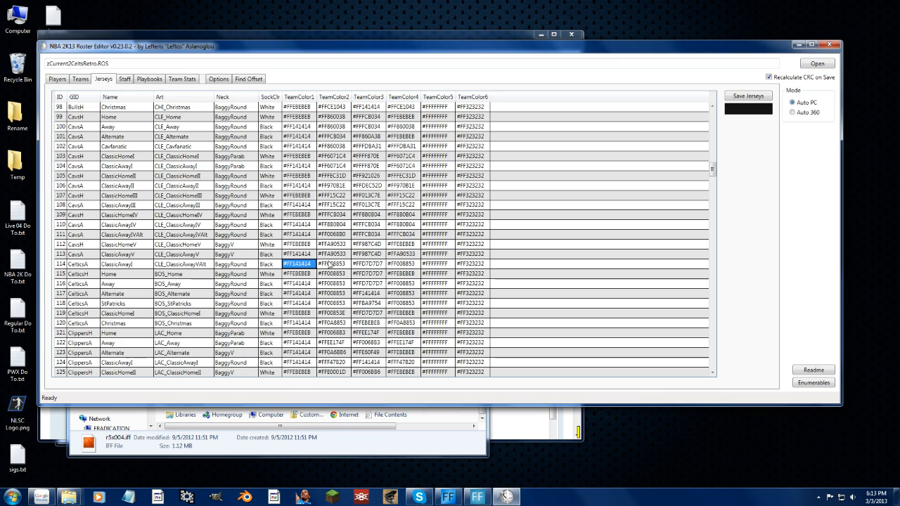
left_click(336, 265)
left_click(373, 264)
left_click(404, 265)
left_click(235, 266)
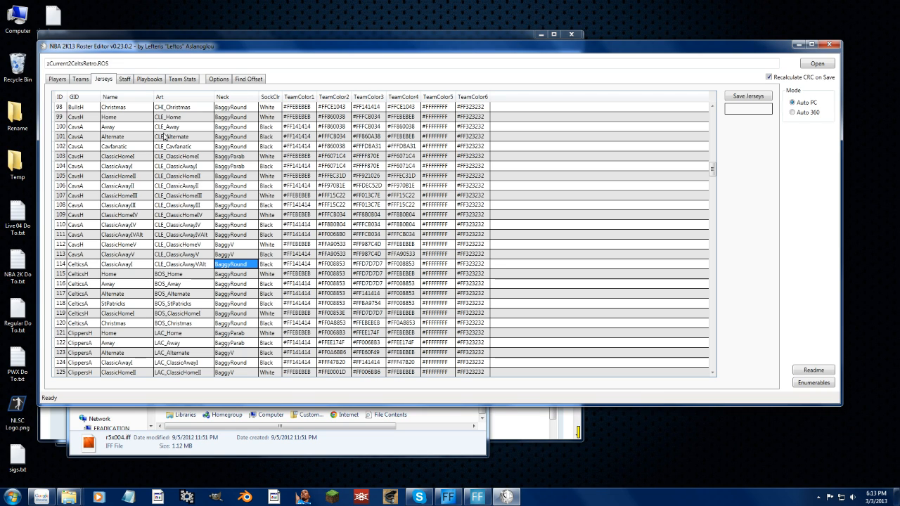
left_click(745, 98)
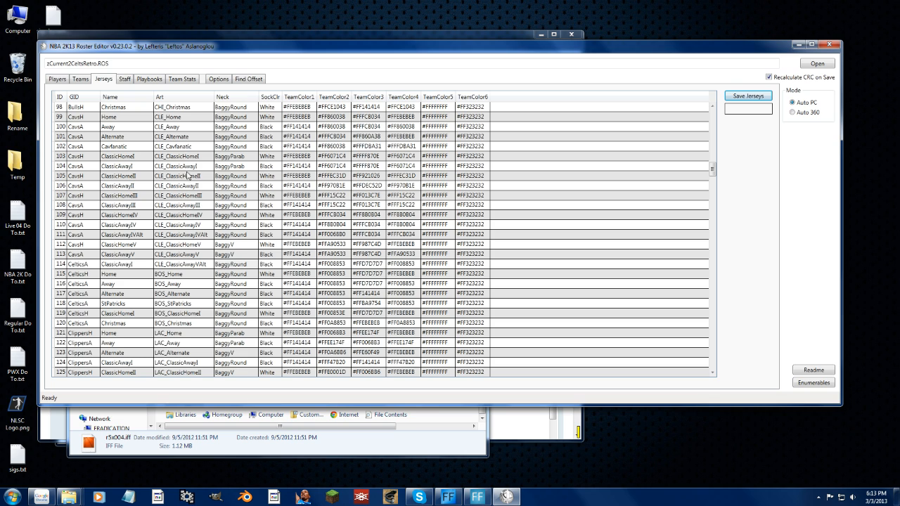
left_click(200, 147)
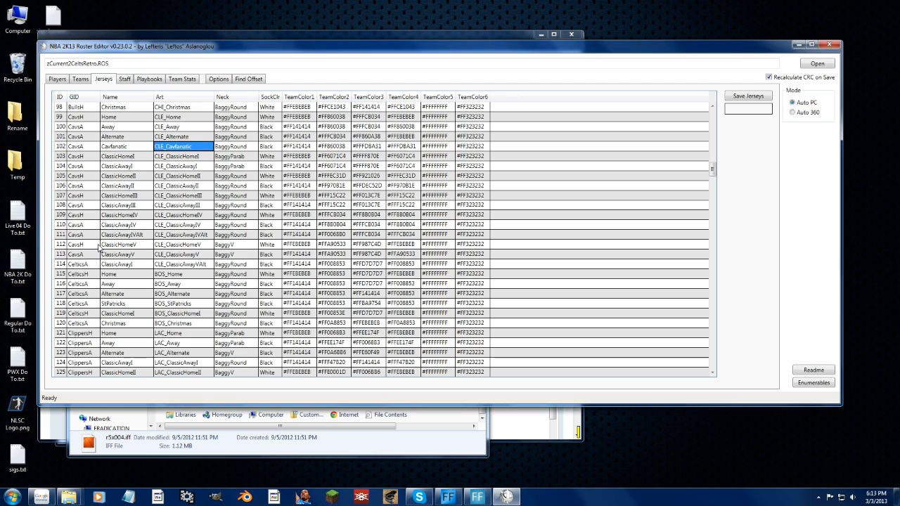
left_click(195, 247)
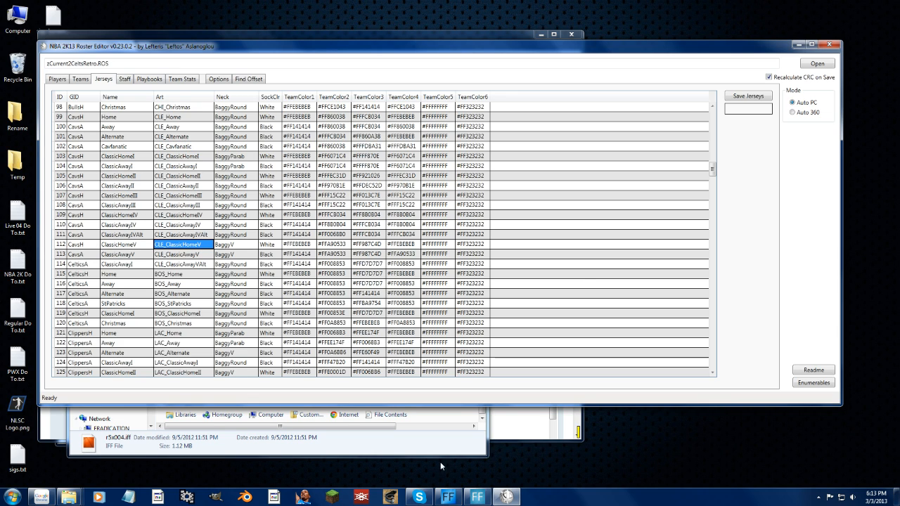